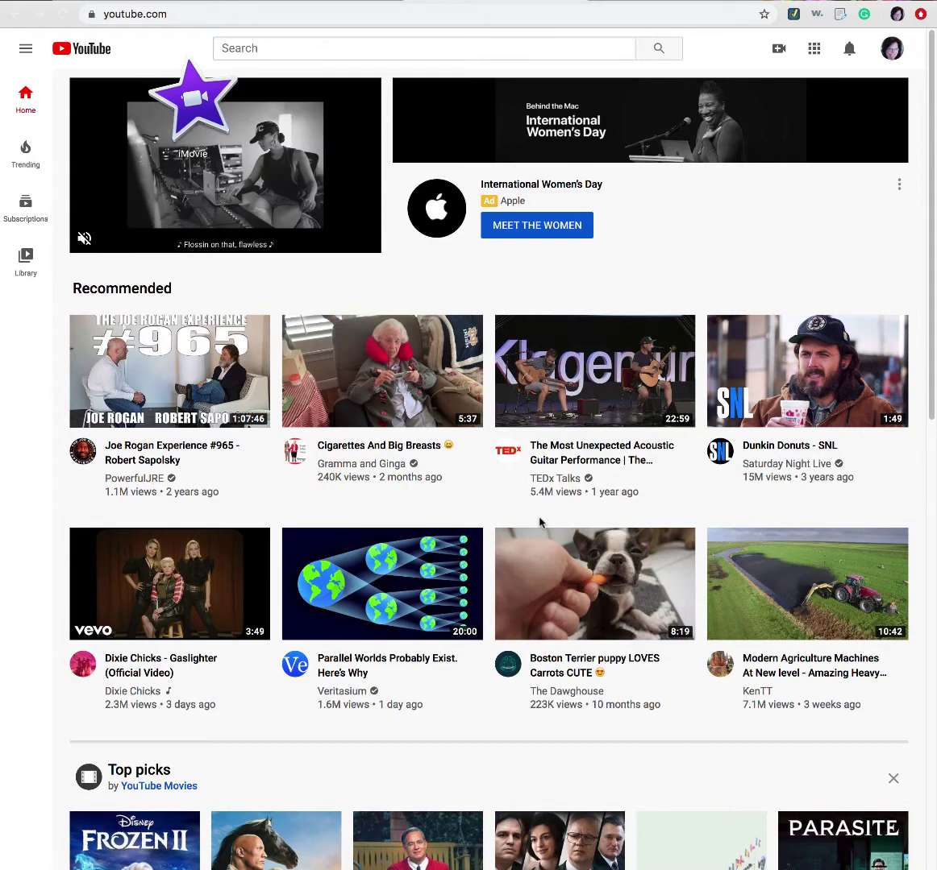
Go to your own channel, open the Example Bb Recording video and pause it
click(892, 55)
click(807, 165)
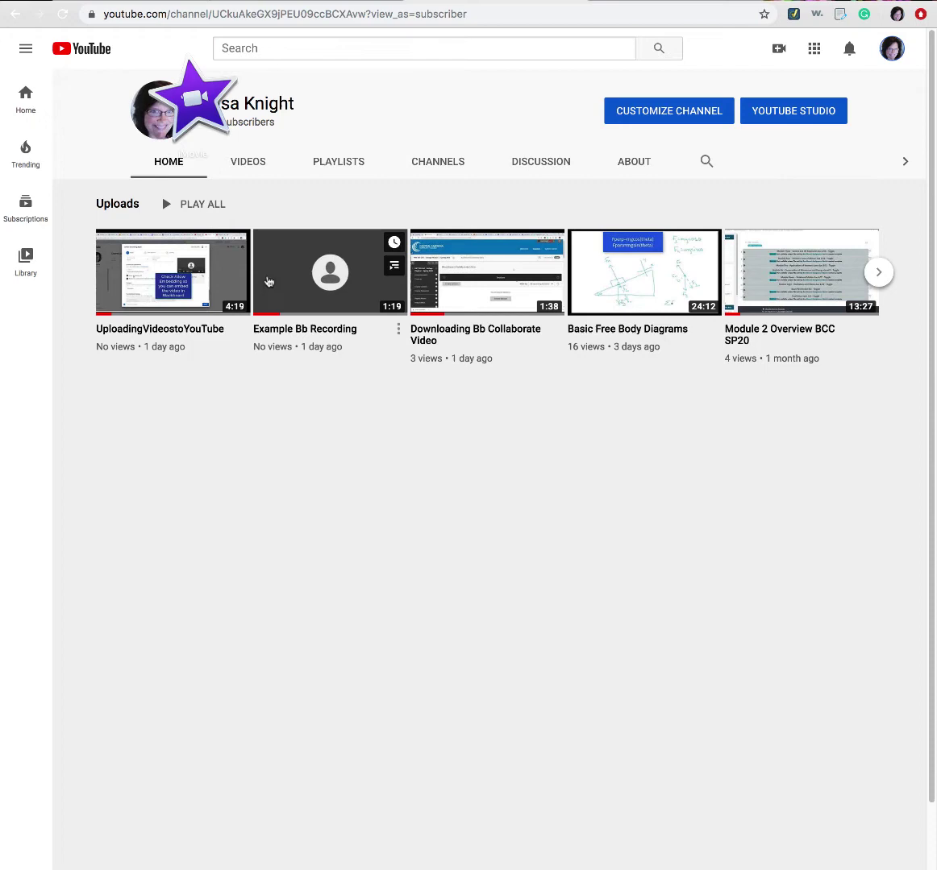
click(323, 270)
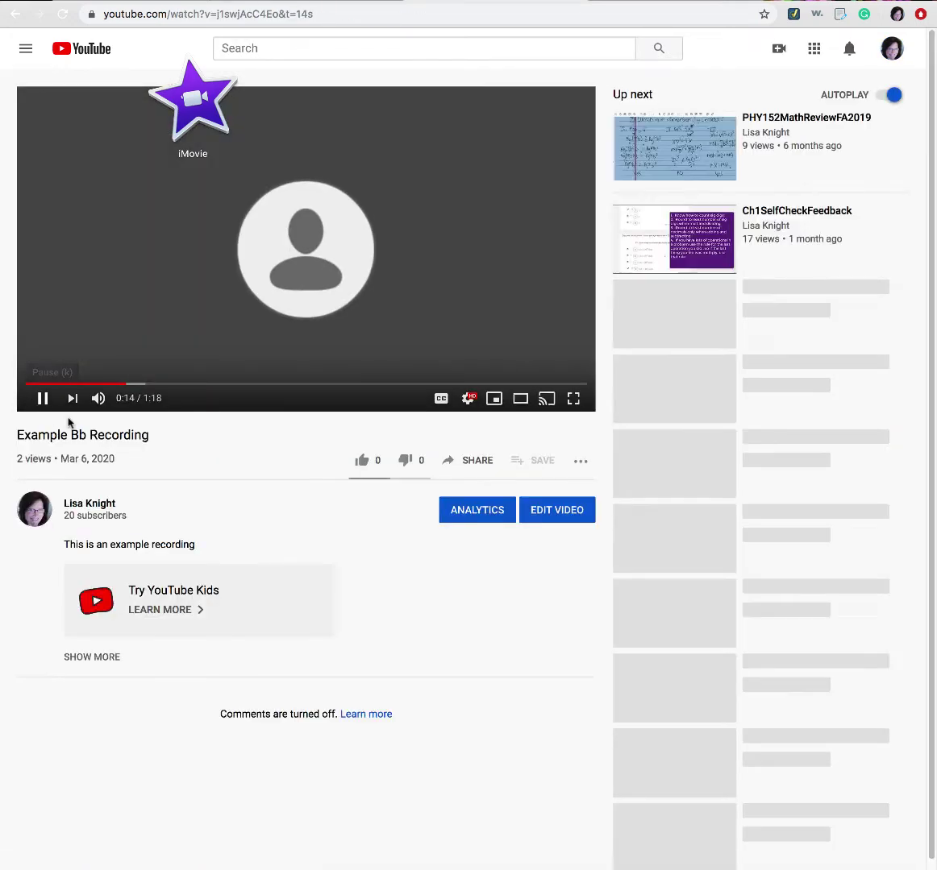
click(44, 399)
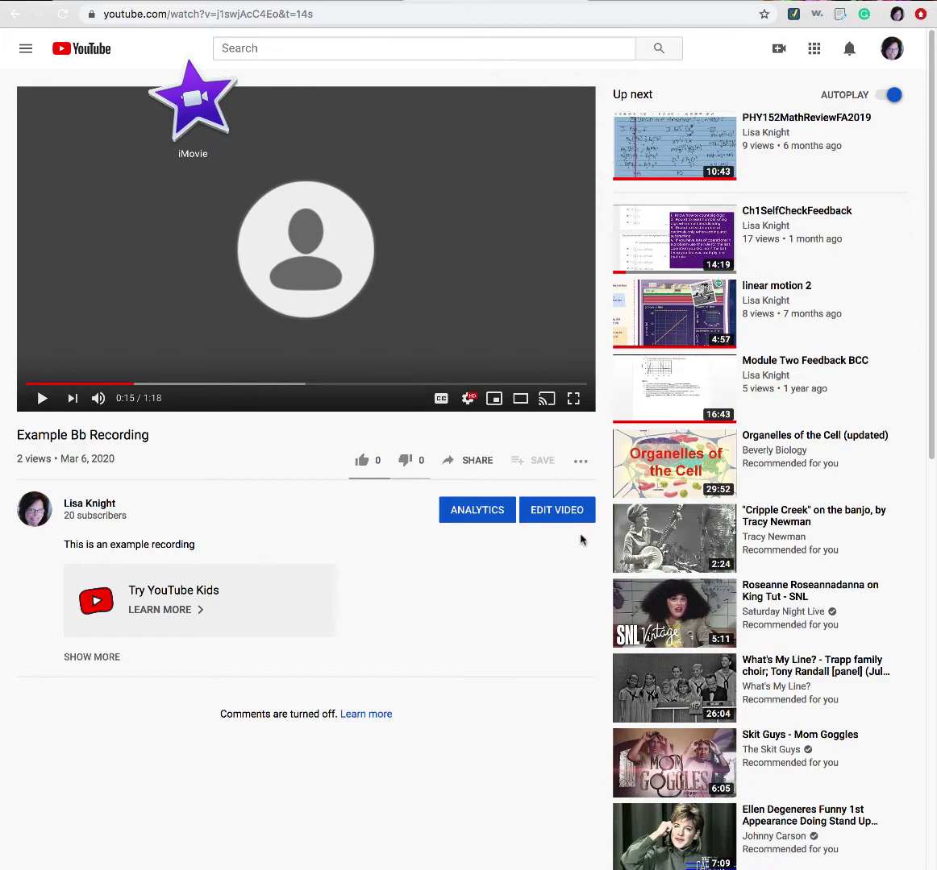
Open the video's edit page and switch to legacy Classic Creator Studio, skipping the feedback survey
click(552, 514)
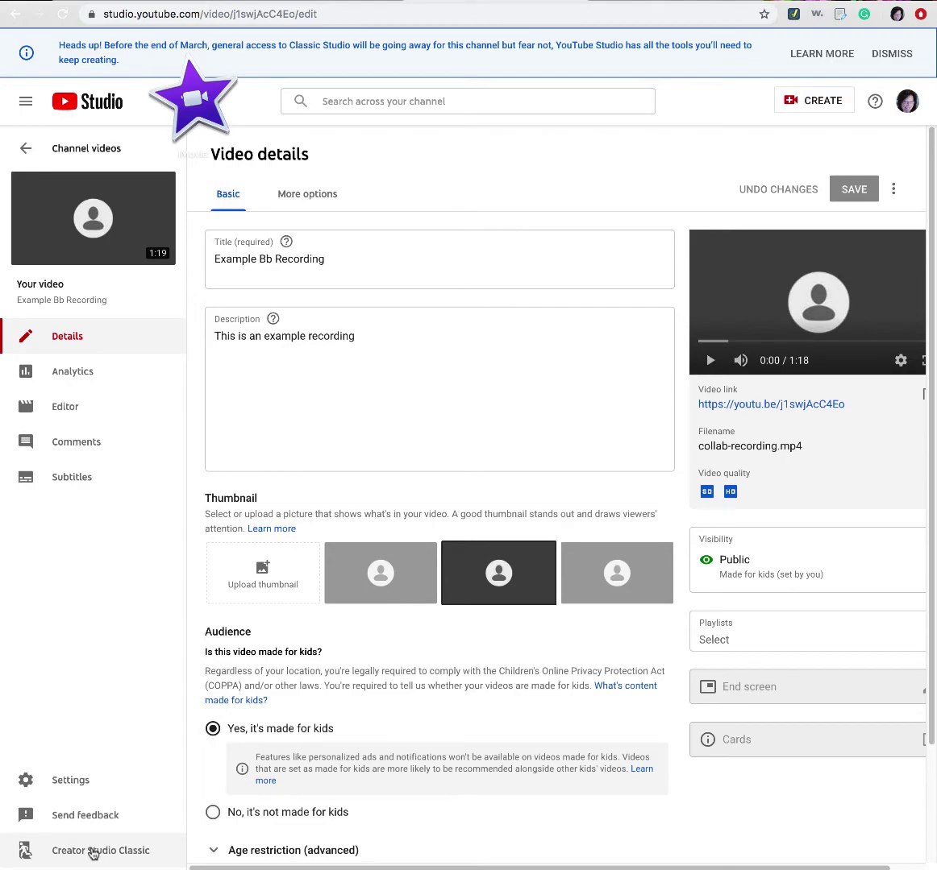
click(93, 853)
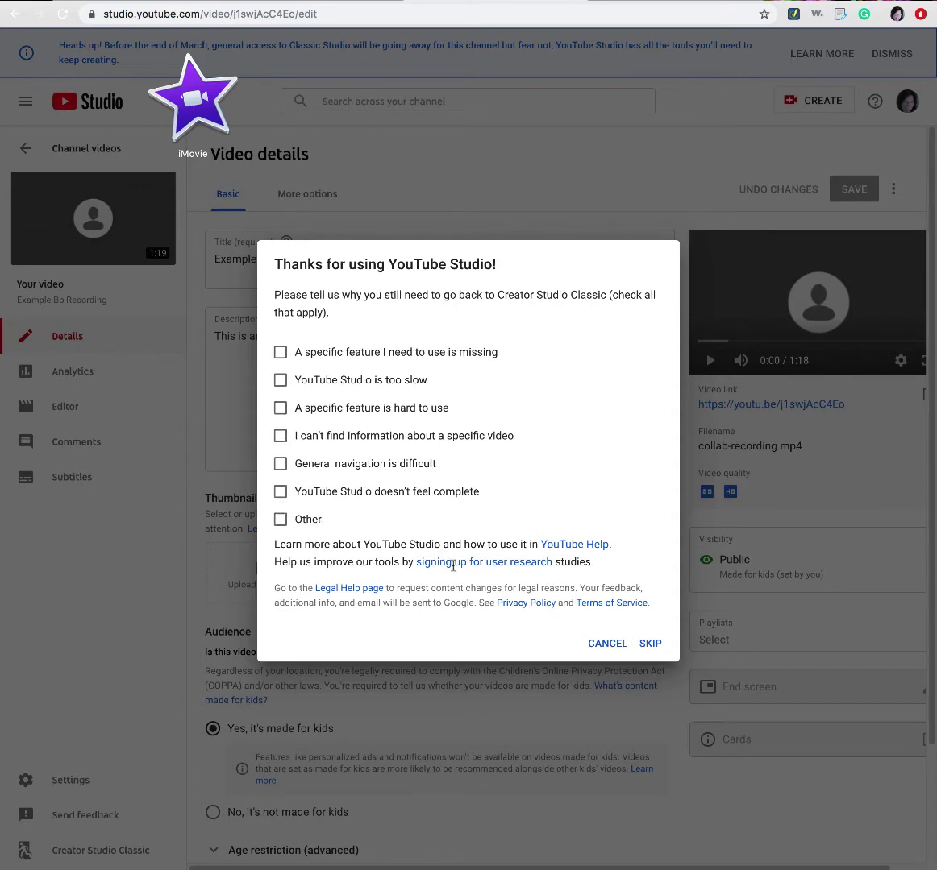
click(652, 646)
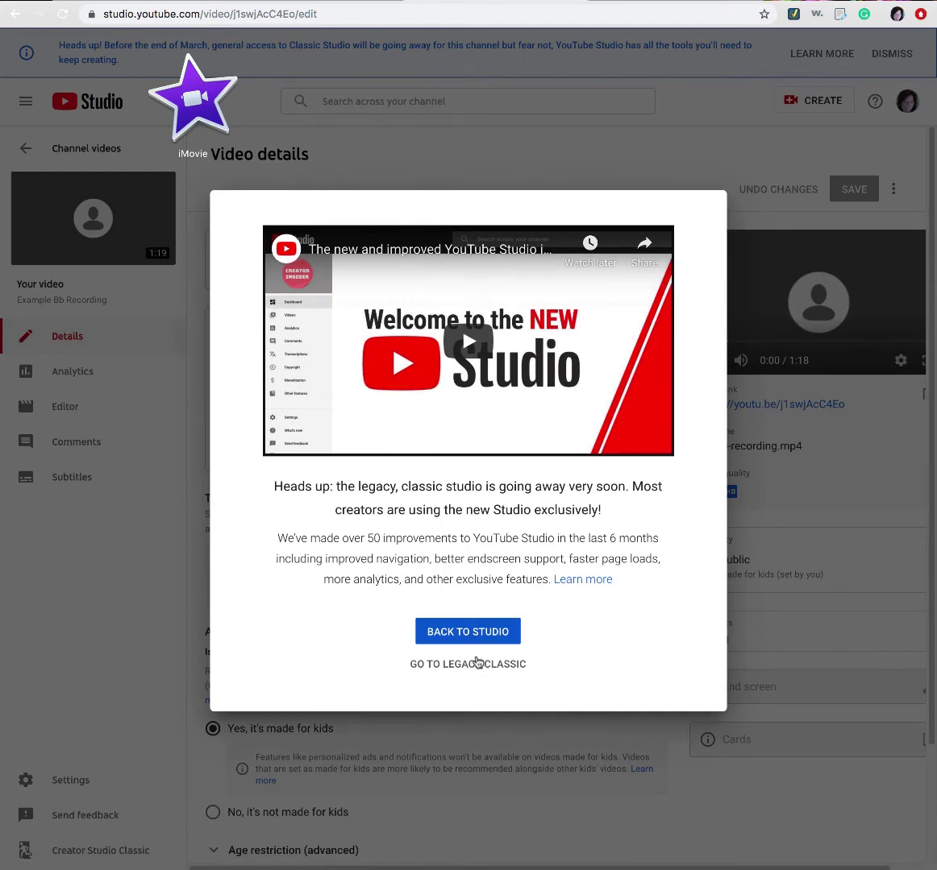
click(477, 662)
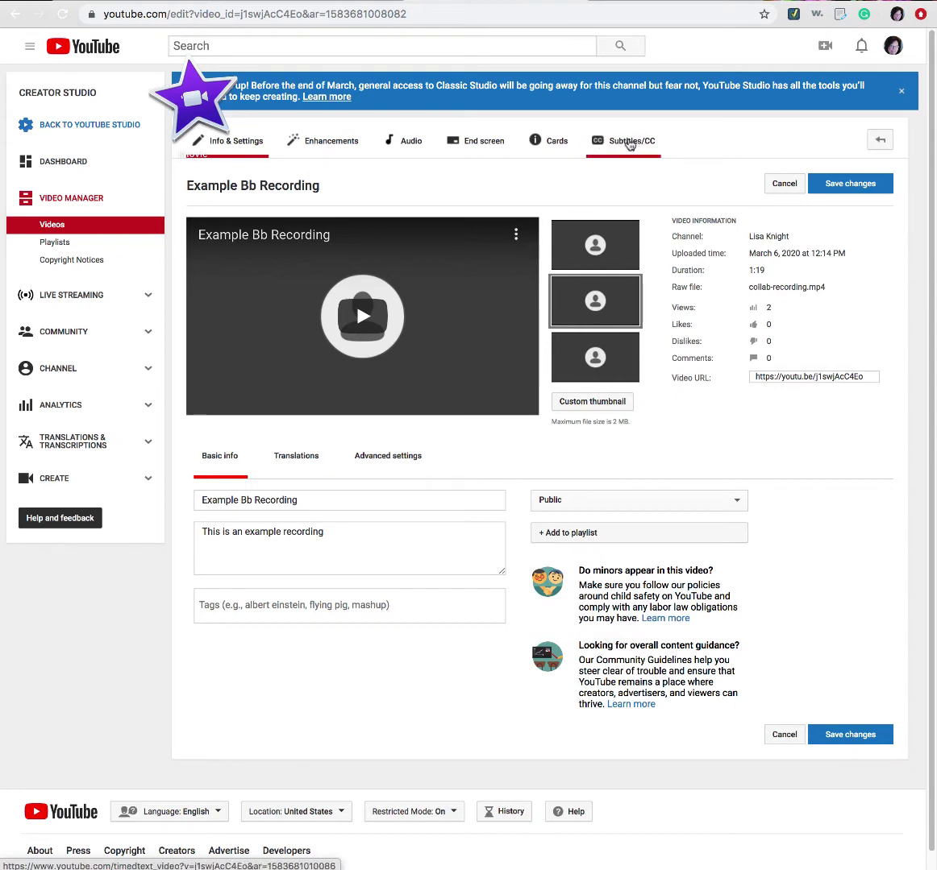
Open the Subtitles/CC section to show the published English (Automatic) caption track
click(629, 144)
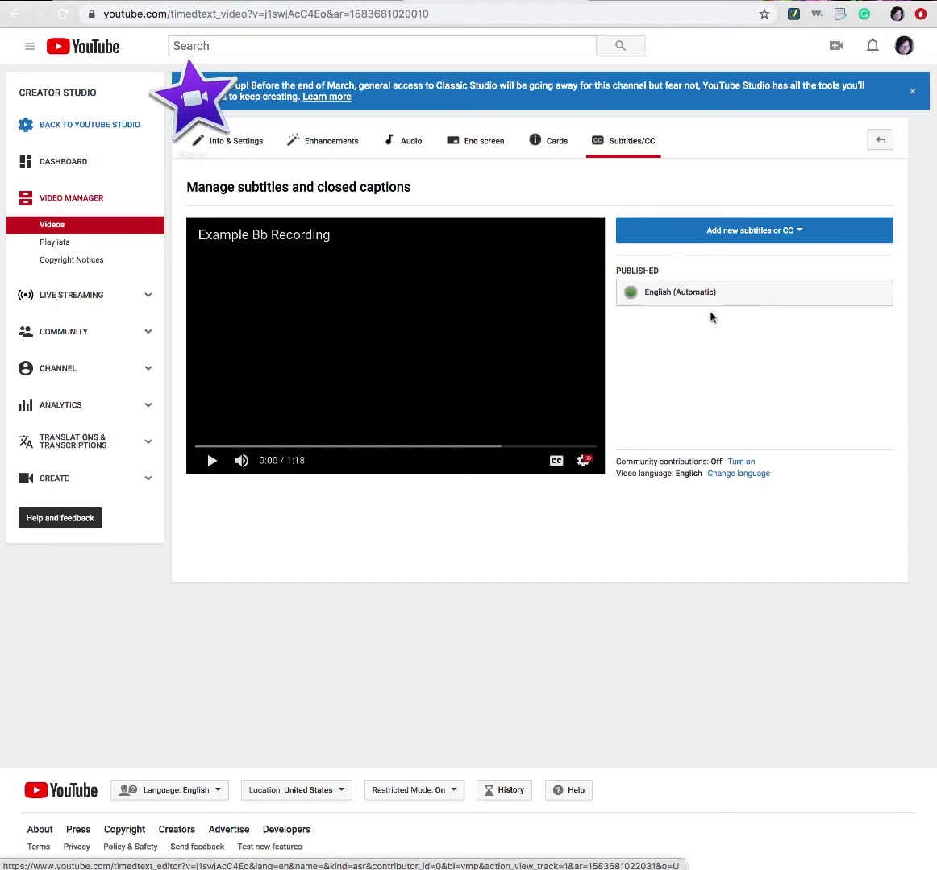
click(669, 295)
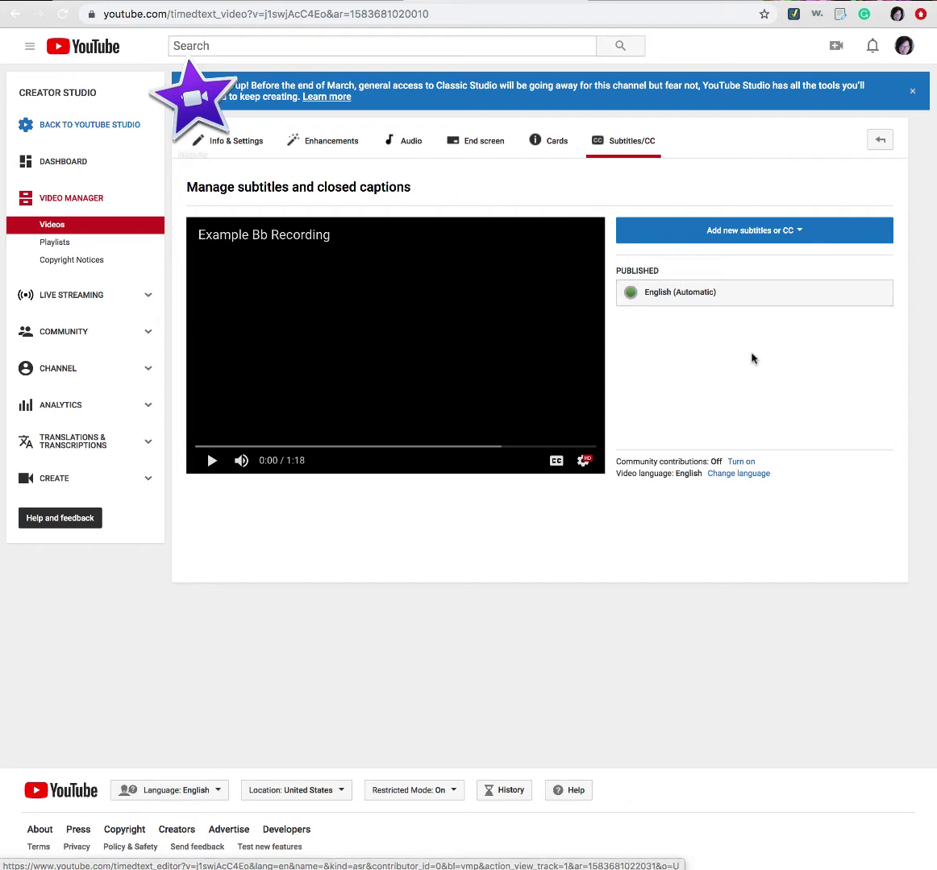
Open the English (Automatic) track and review it by playing and scrubbing the timeline
click(724, 294)
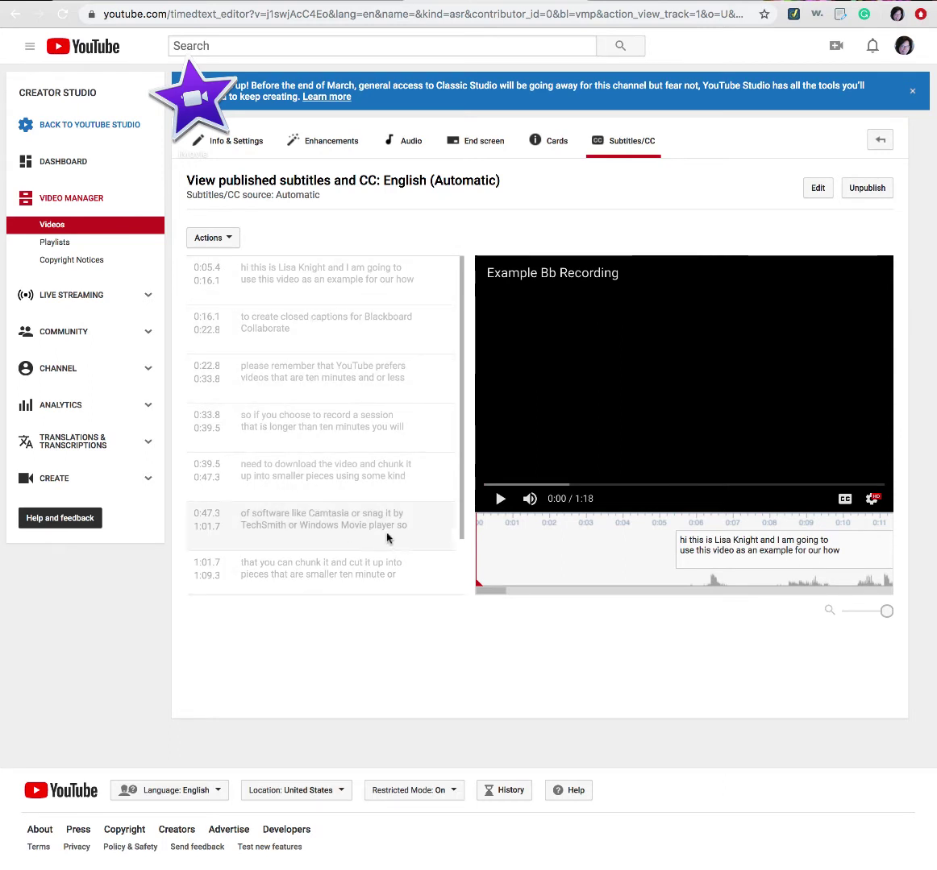
click(500, 500)
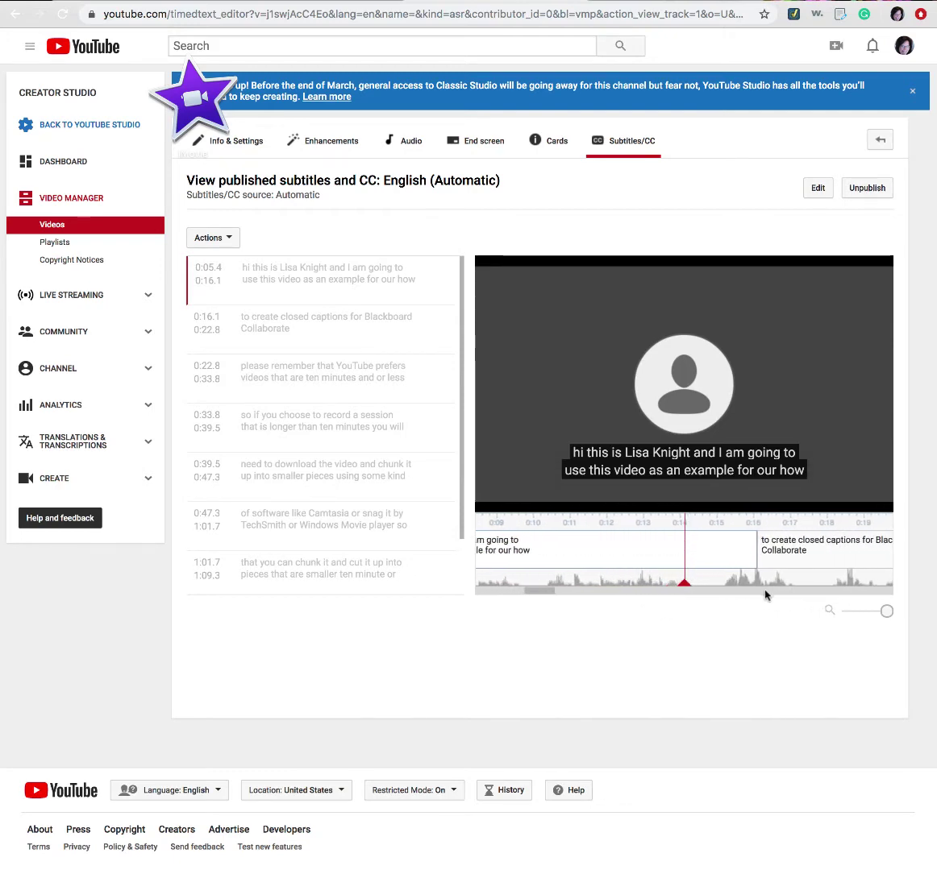
mouse_move(683, 382)
click(499, 499)
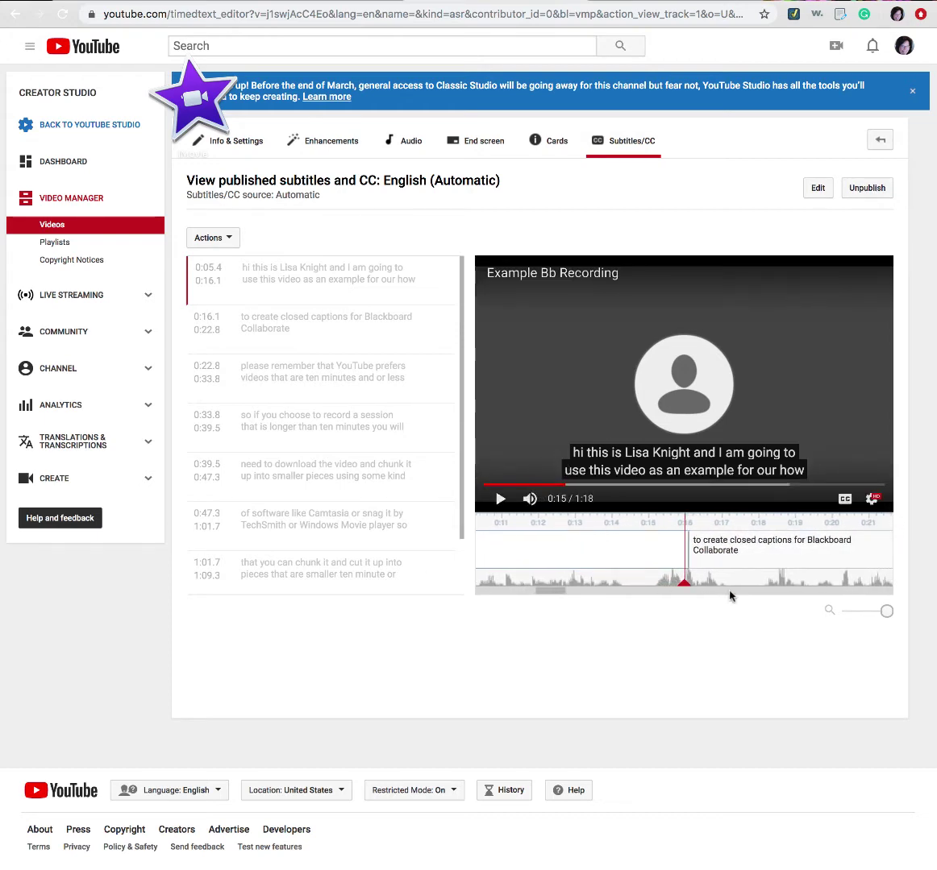
drag(678, 593, 480, 569)
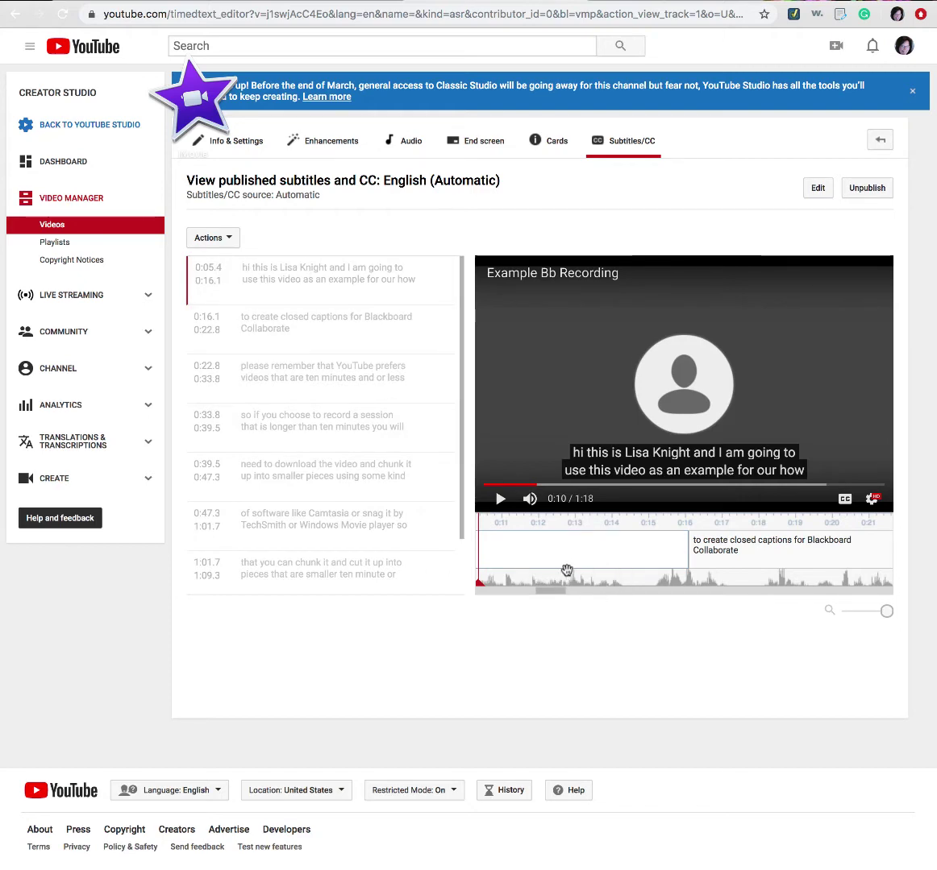
mouse_move(546, 593)
mouse_down()
mouse_move(506, 593)
mouse_move(604, 598)
mouse_up()
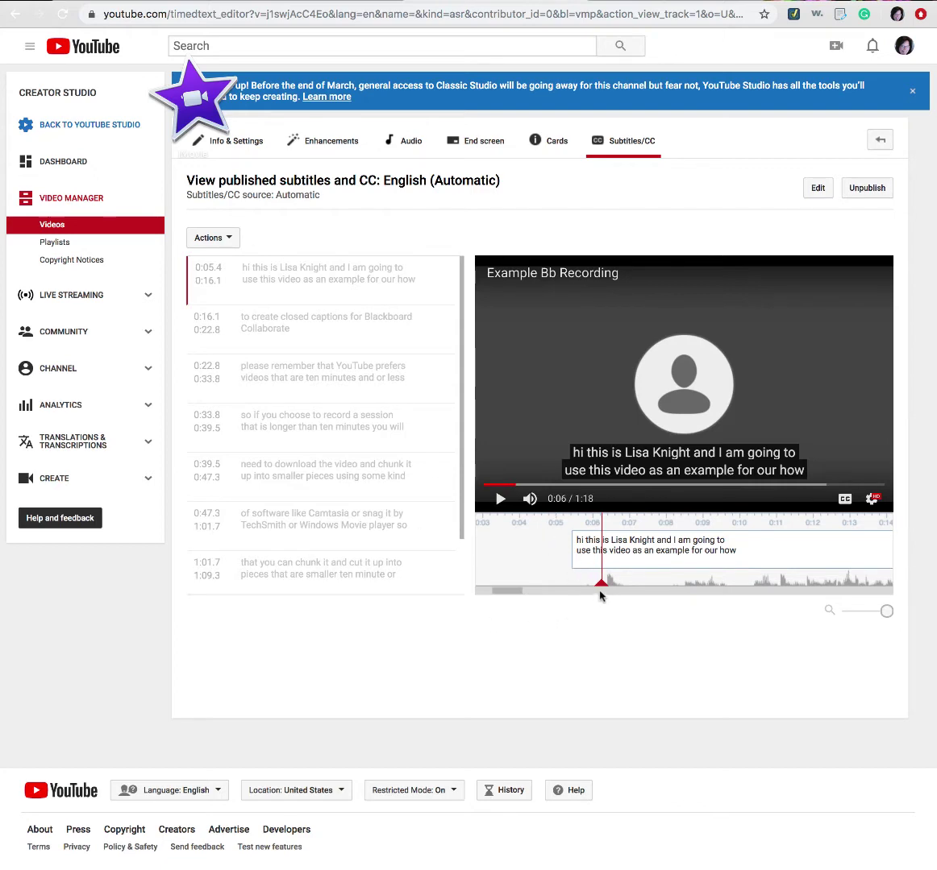
drag(601, 582, 580, 588)
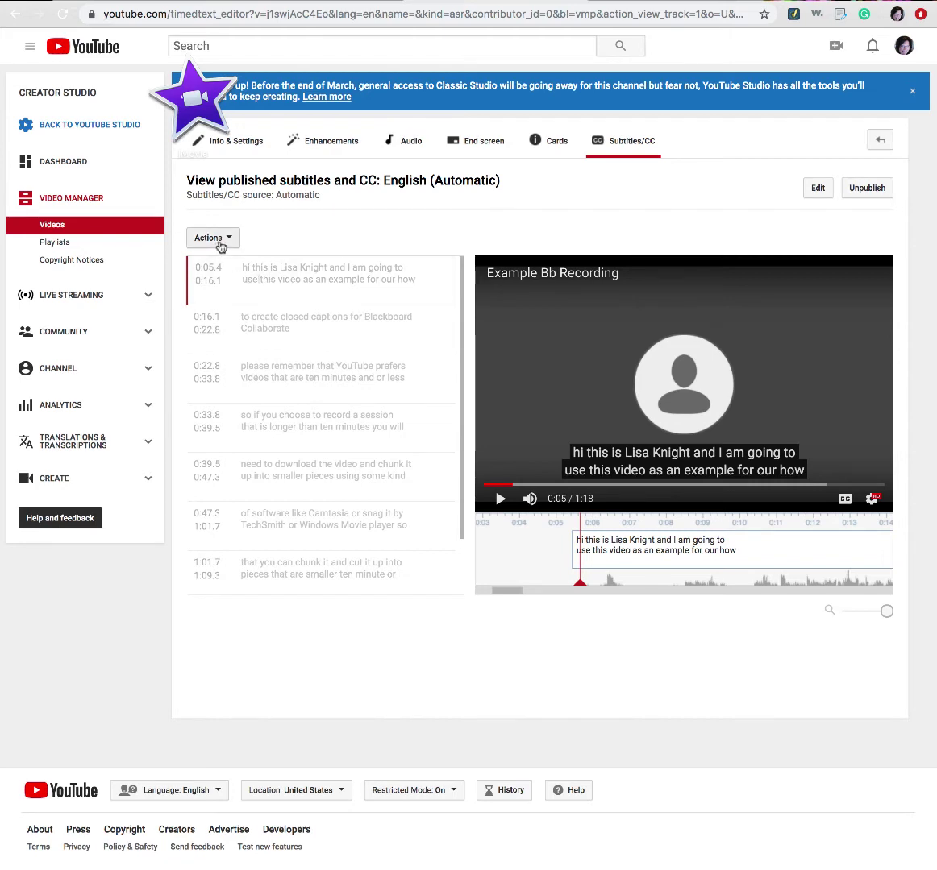
click(230, 243)
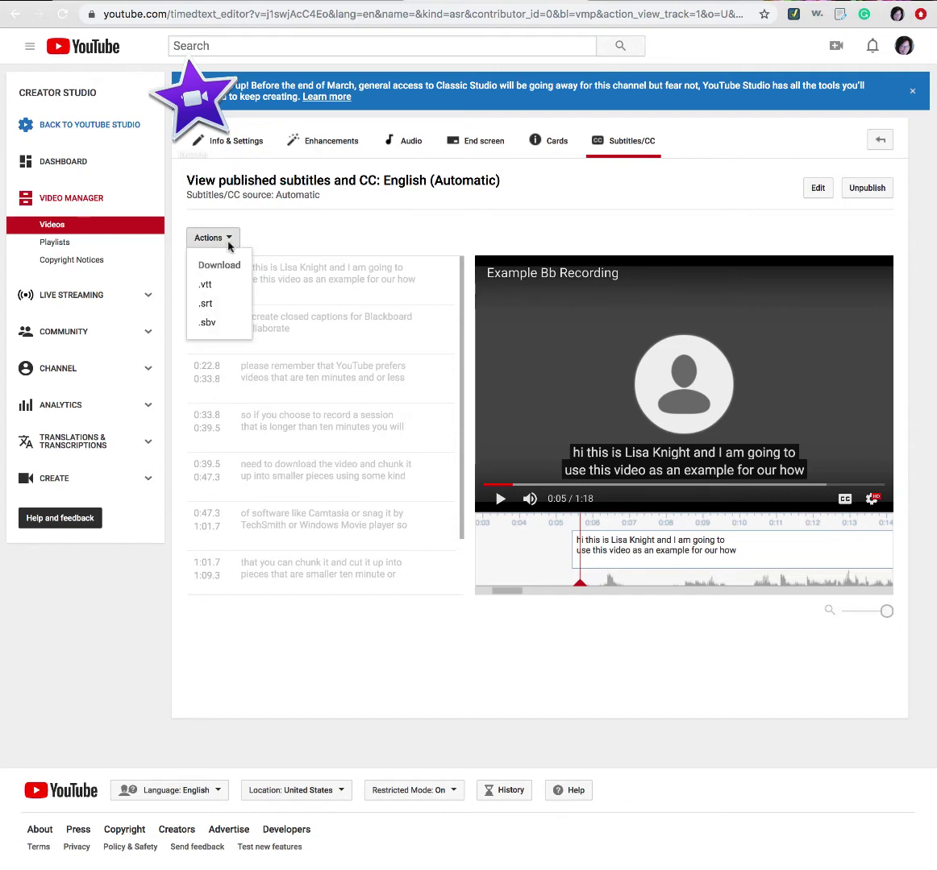
click(274, 240)
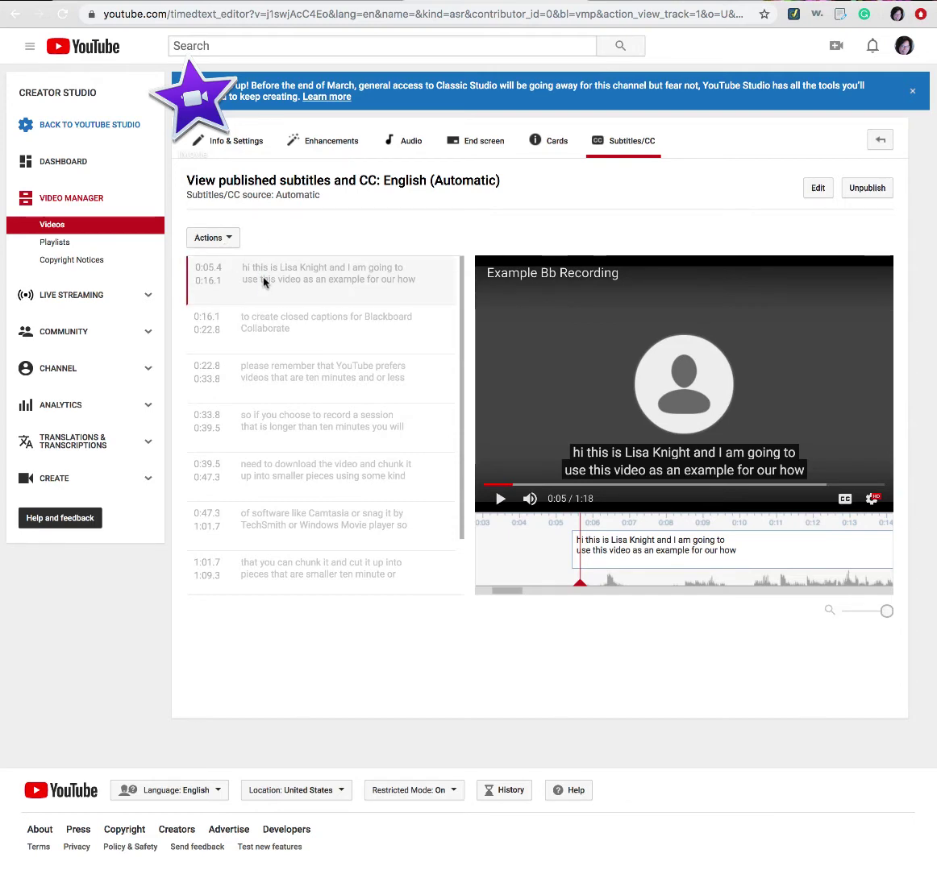
Start editing and fix the first two captions: 'Hi, this is' and a comma after Collaborate
click(819, 192)
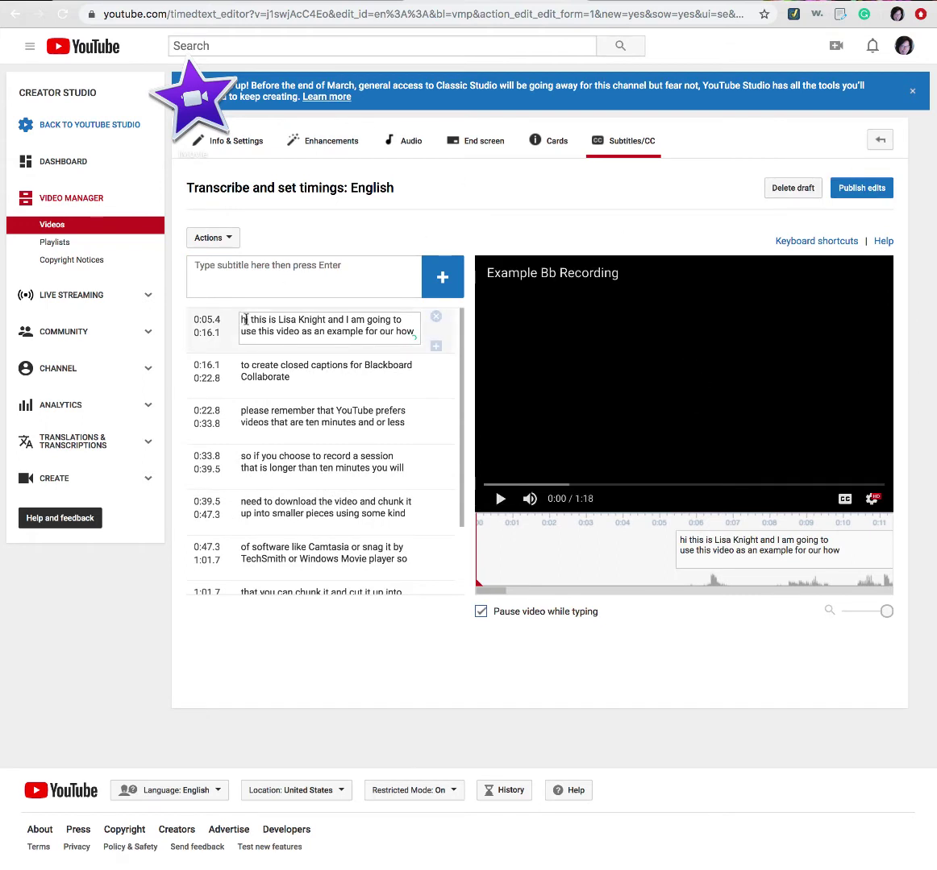
key(BackSpace)
text(Hi)
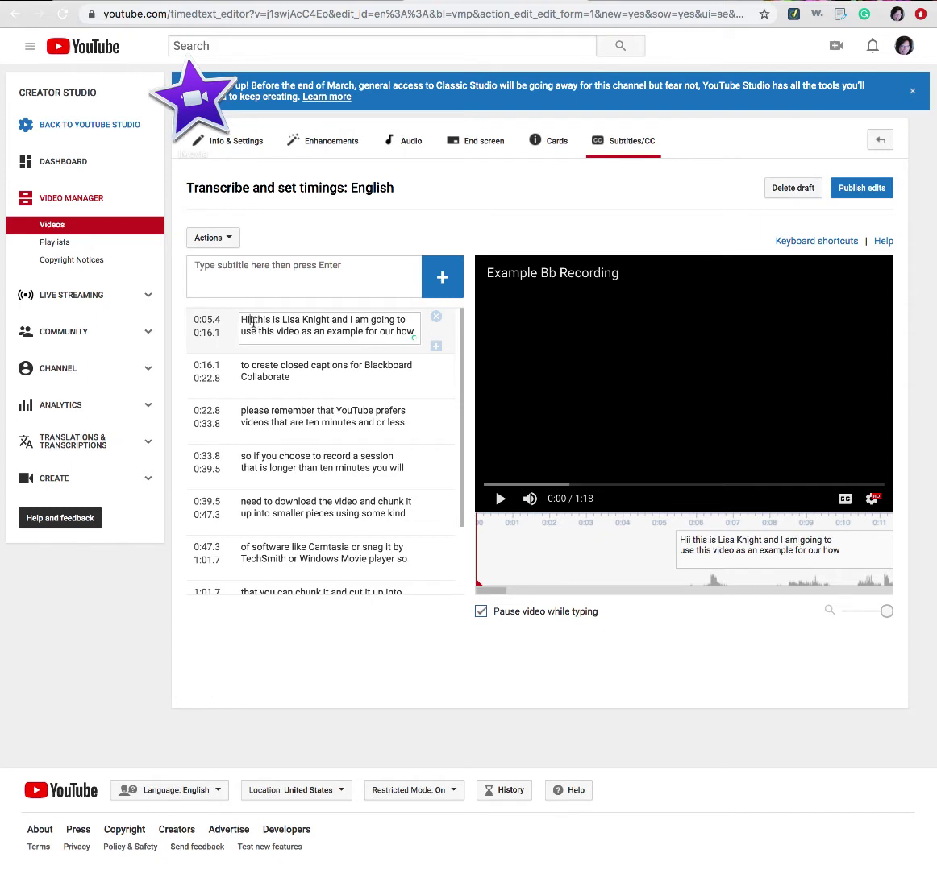
key(BackSpace)
key(BackSpace)
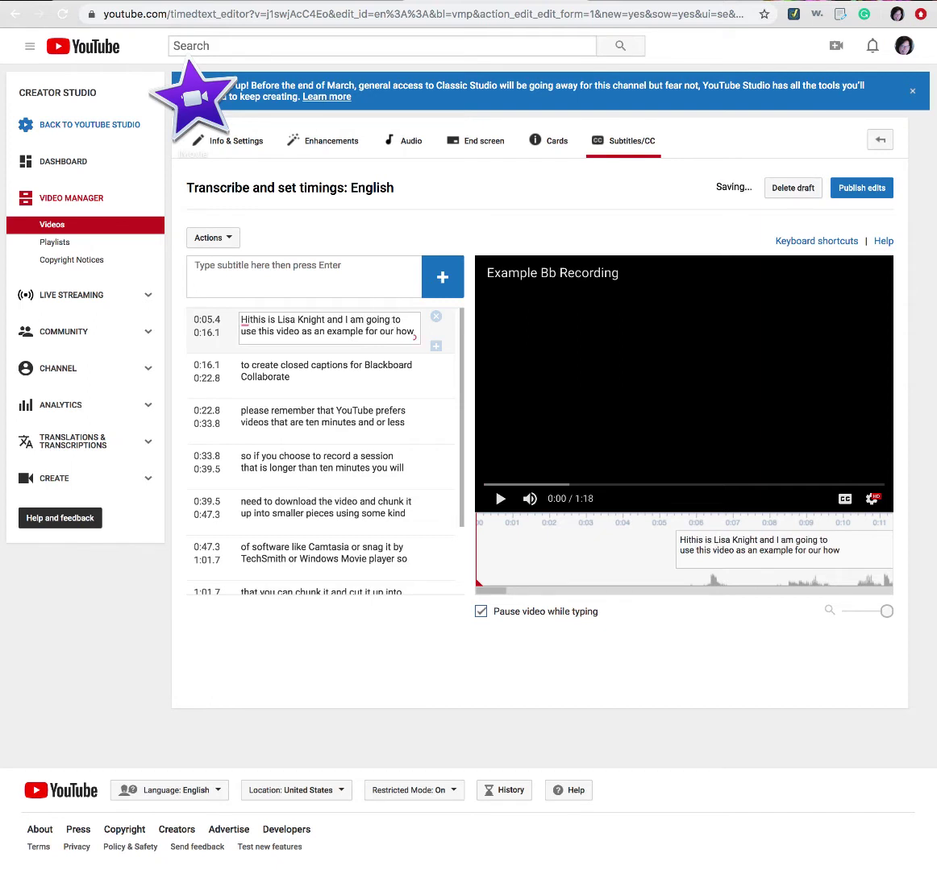
text(,)
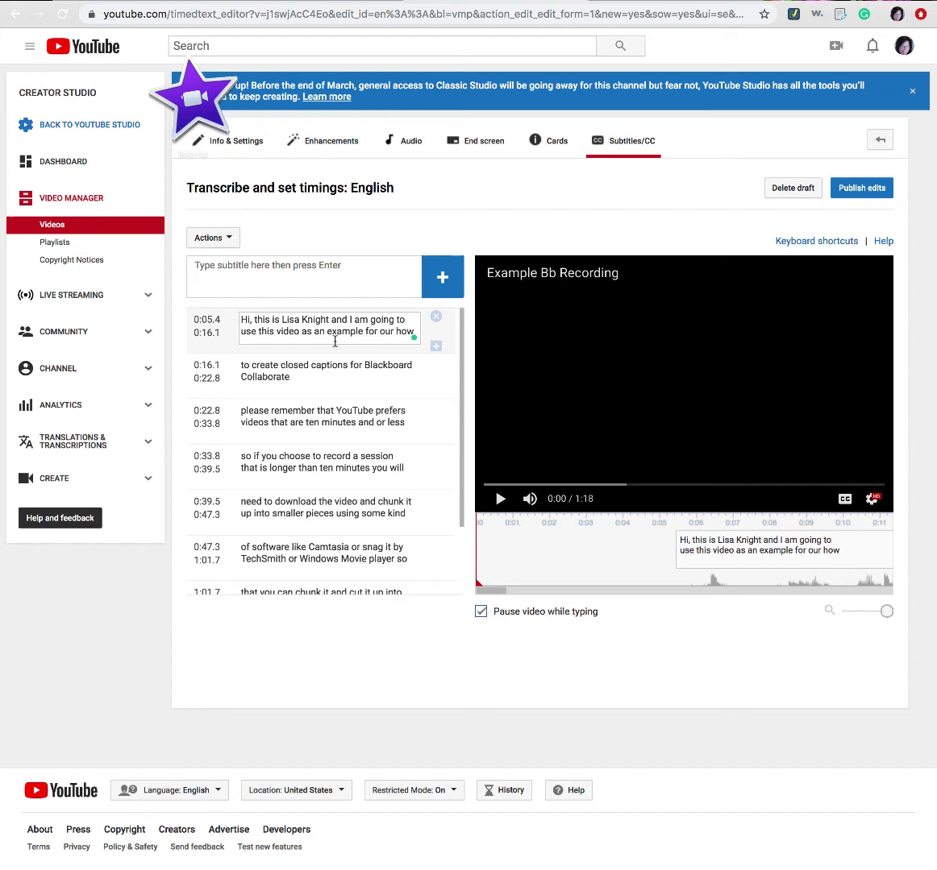
click(311, 368)
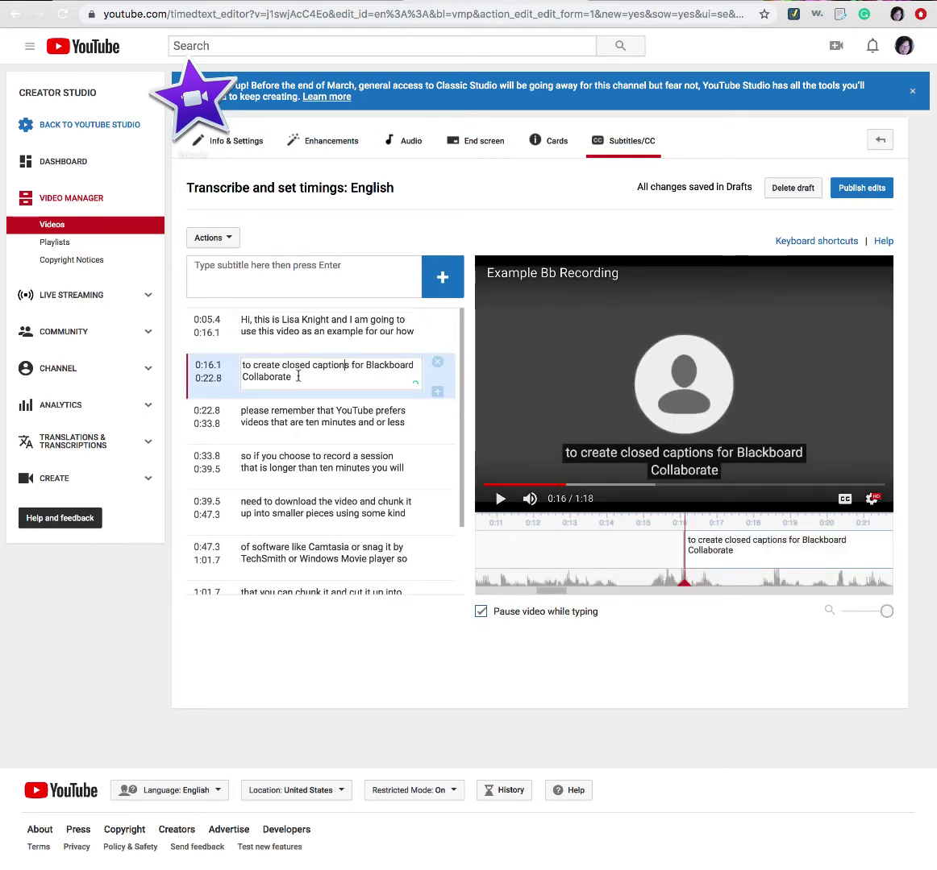
click(293, 377)
click(292, 377)
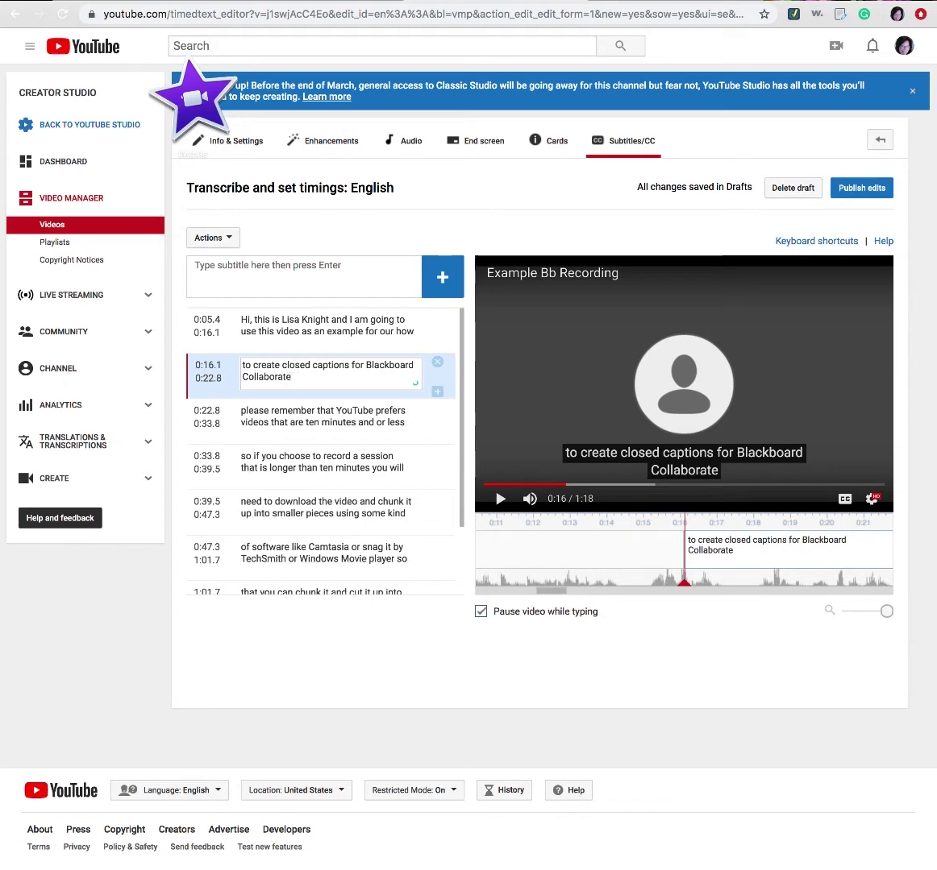
text(.)
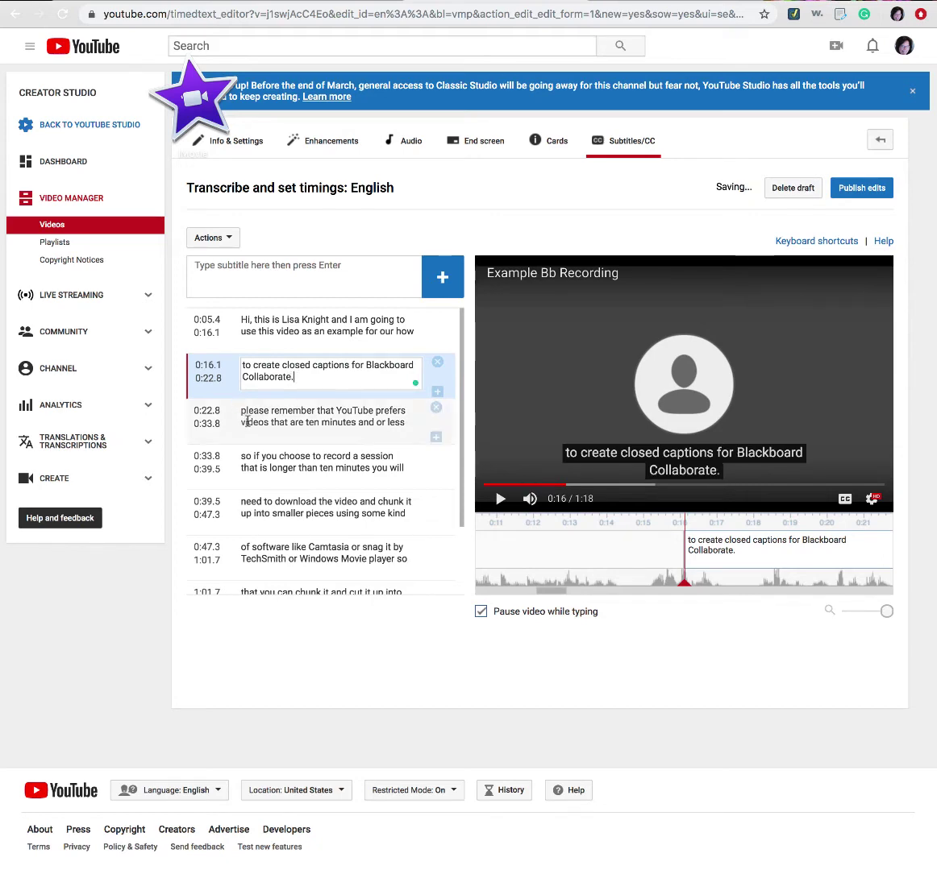
In the third caption, capitalise 'Please' and change 'and or' to 'and/or less.'
click(245, 411)
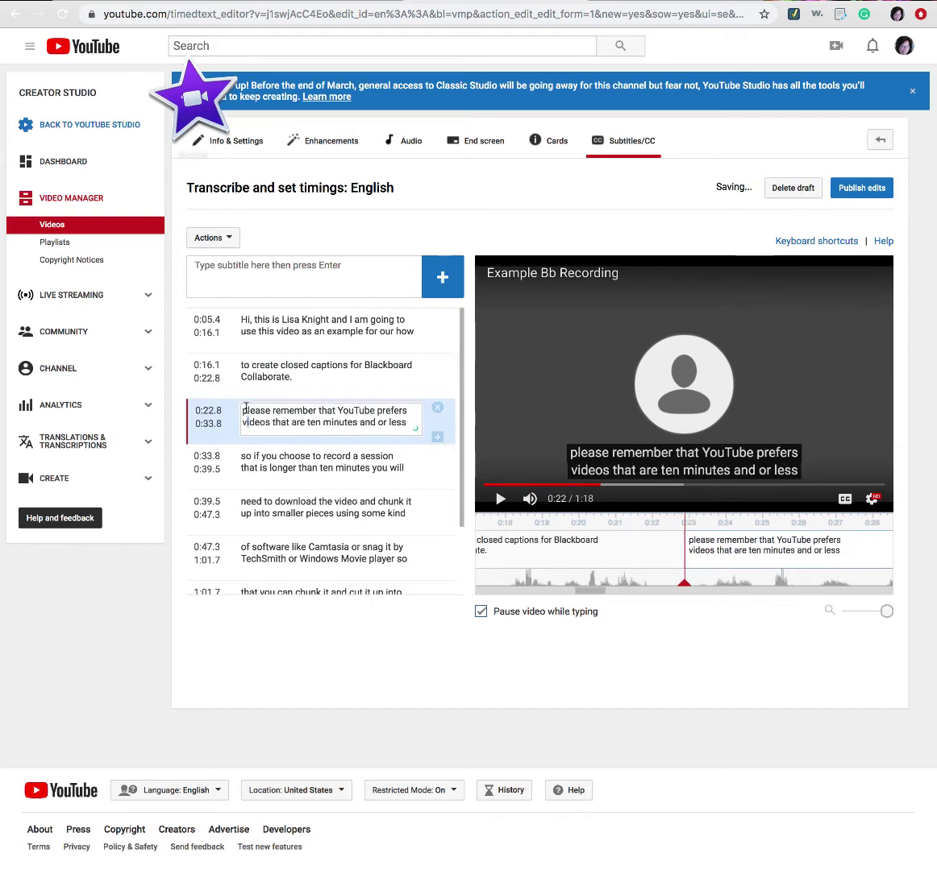
key(BackSpace)
text(P)
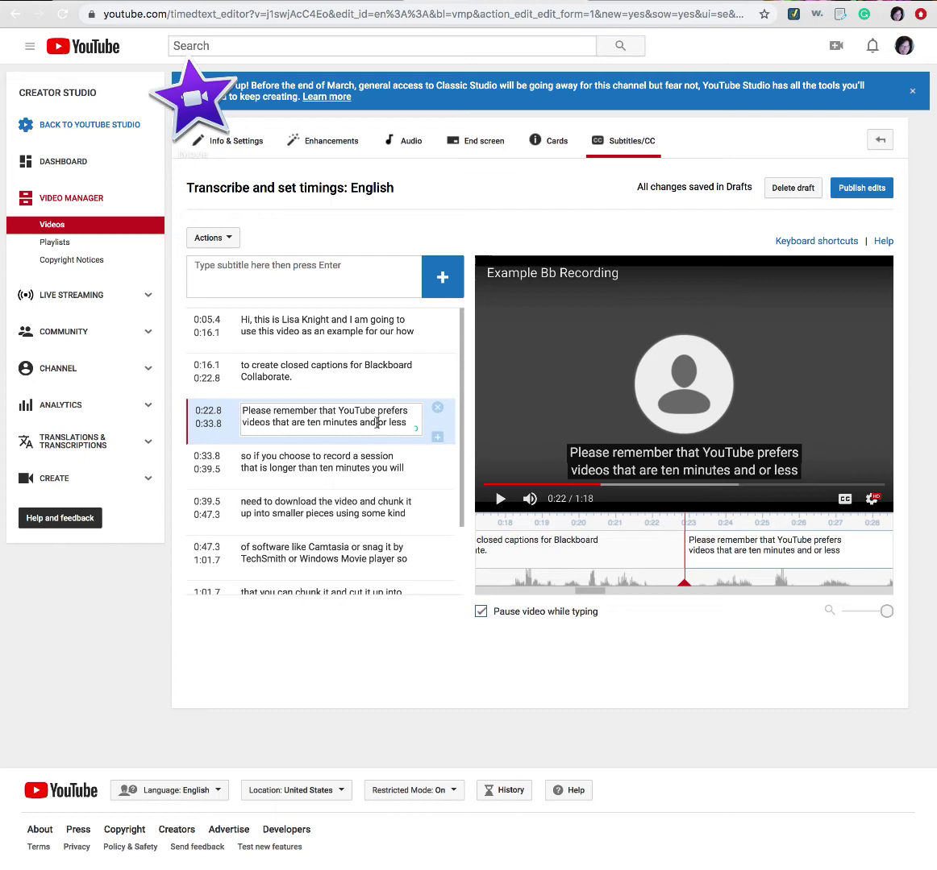
key(BackSpace)
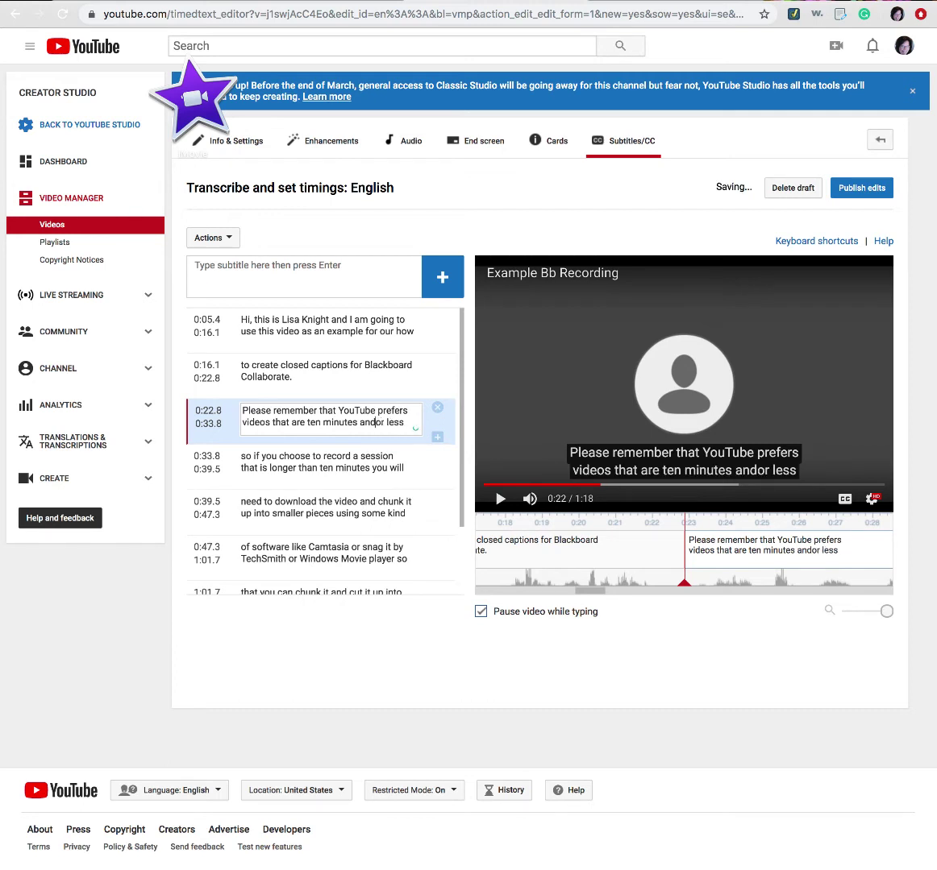
text(/)
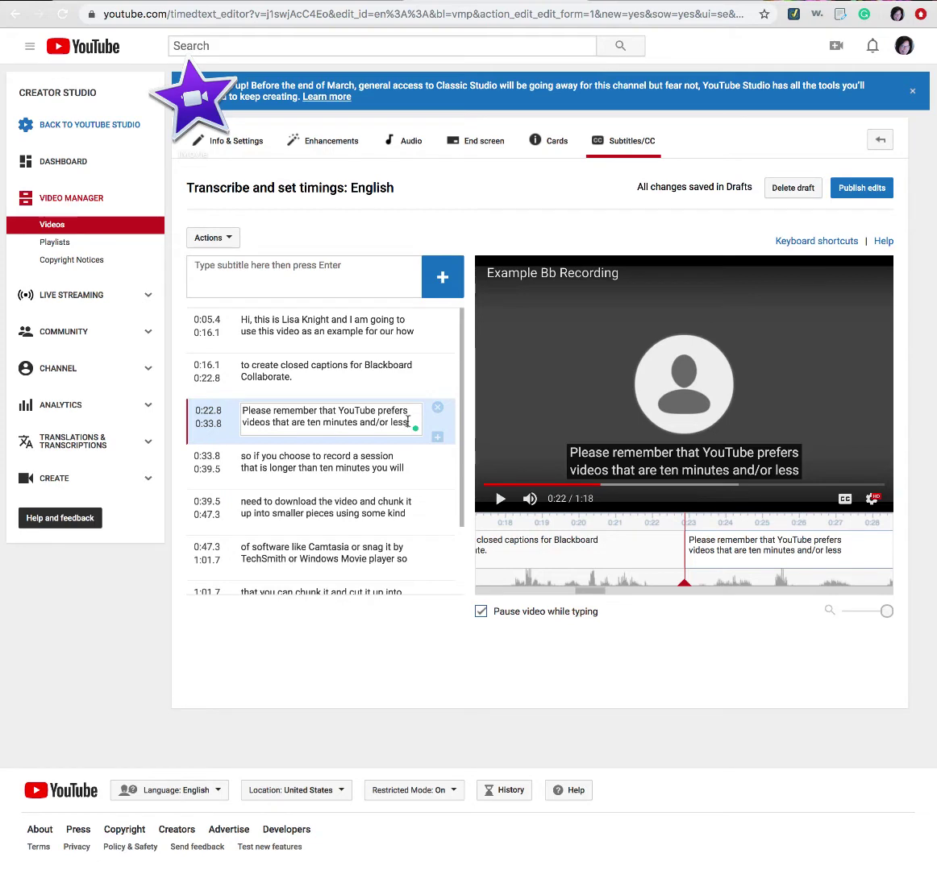
text(.)
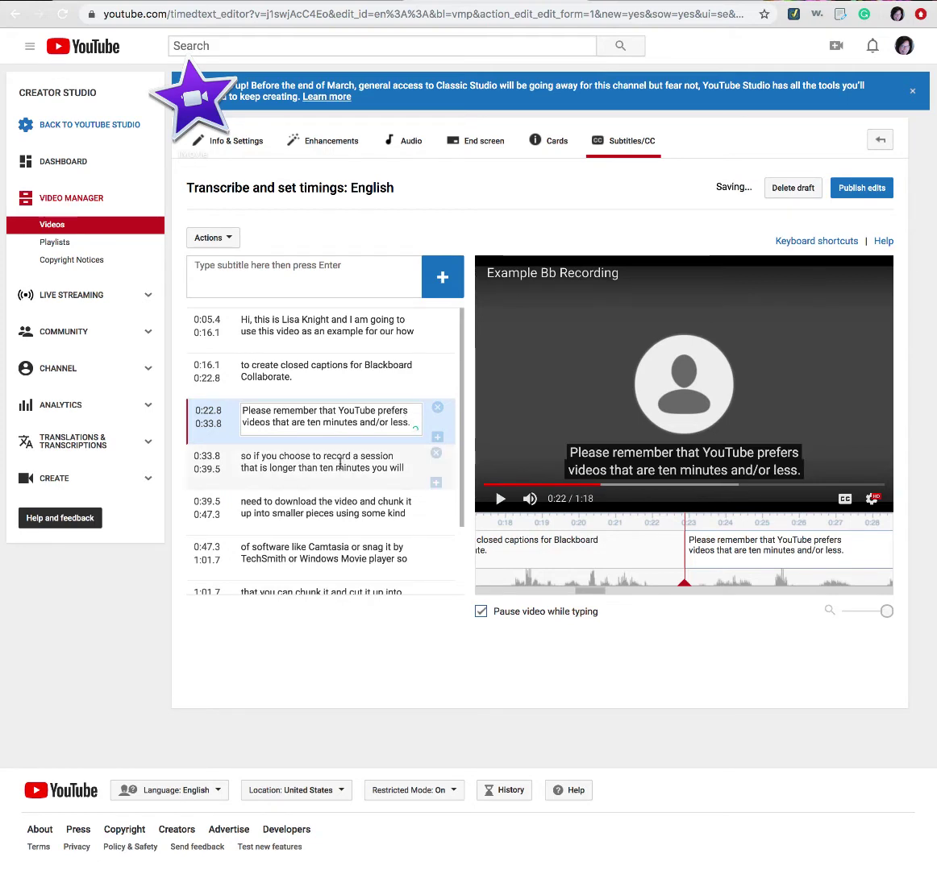
Capitalise 'So' in the fourth caption and replace 'snag it' with 'Snagit'
click(339, 464)
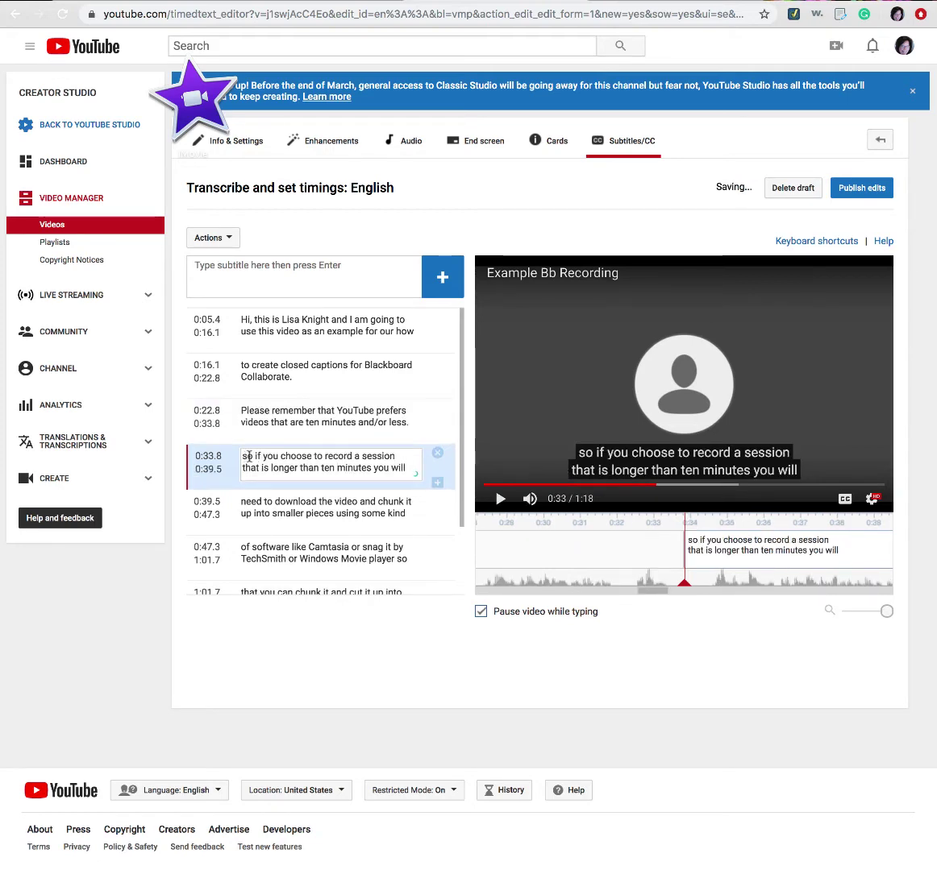
key(BackSpace)
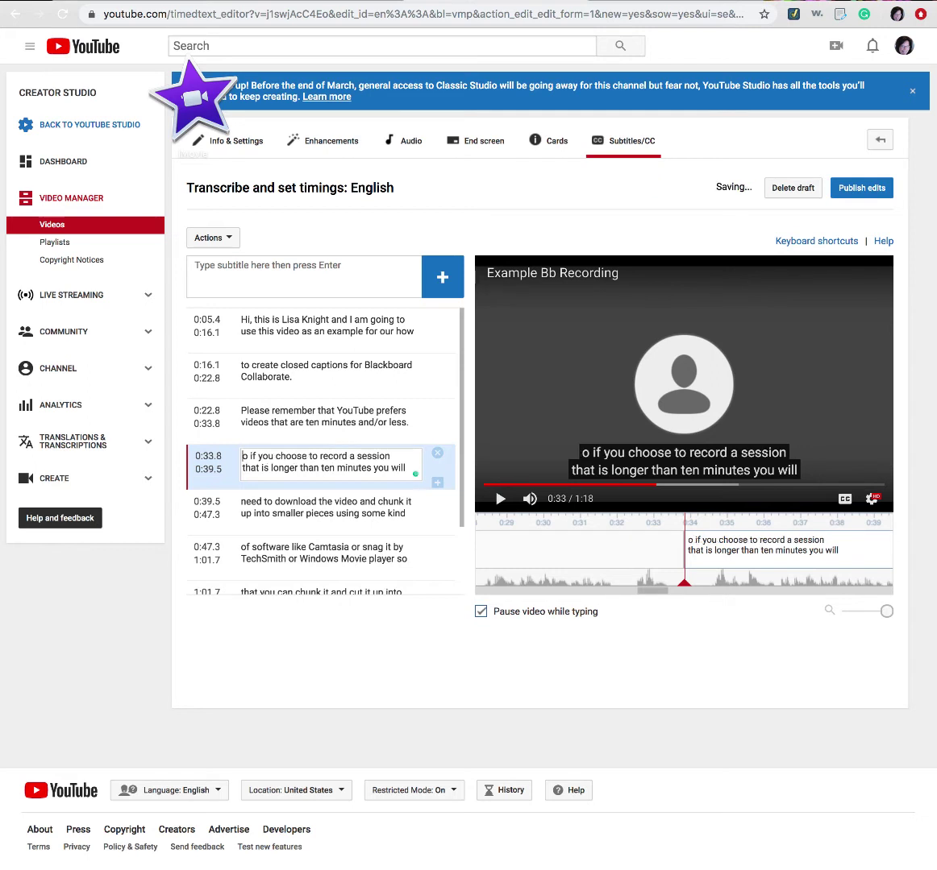
text(S)
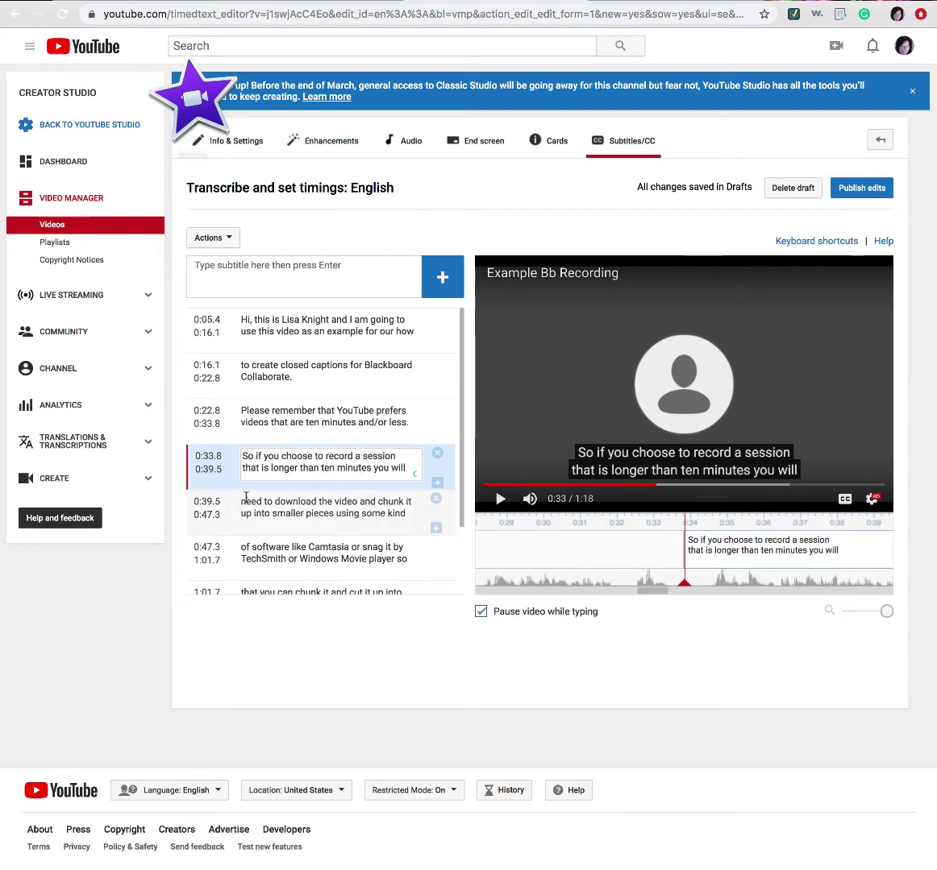
click(245, 500)
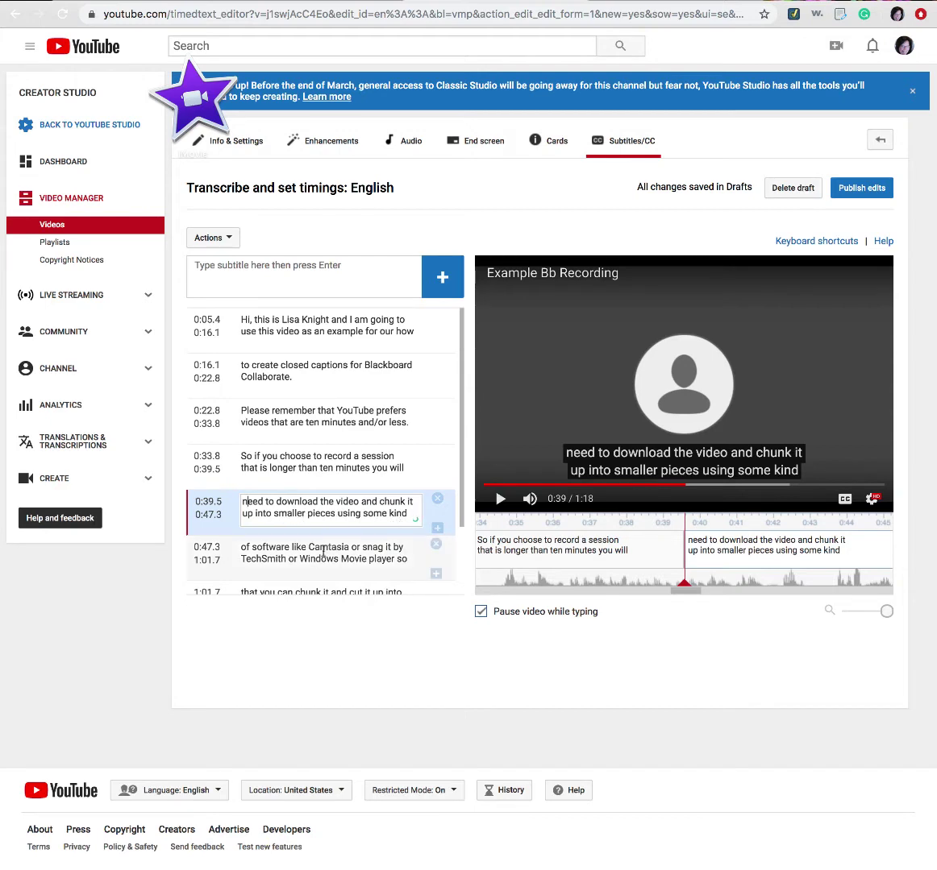
click(322, 549)
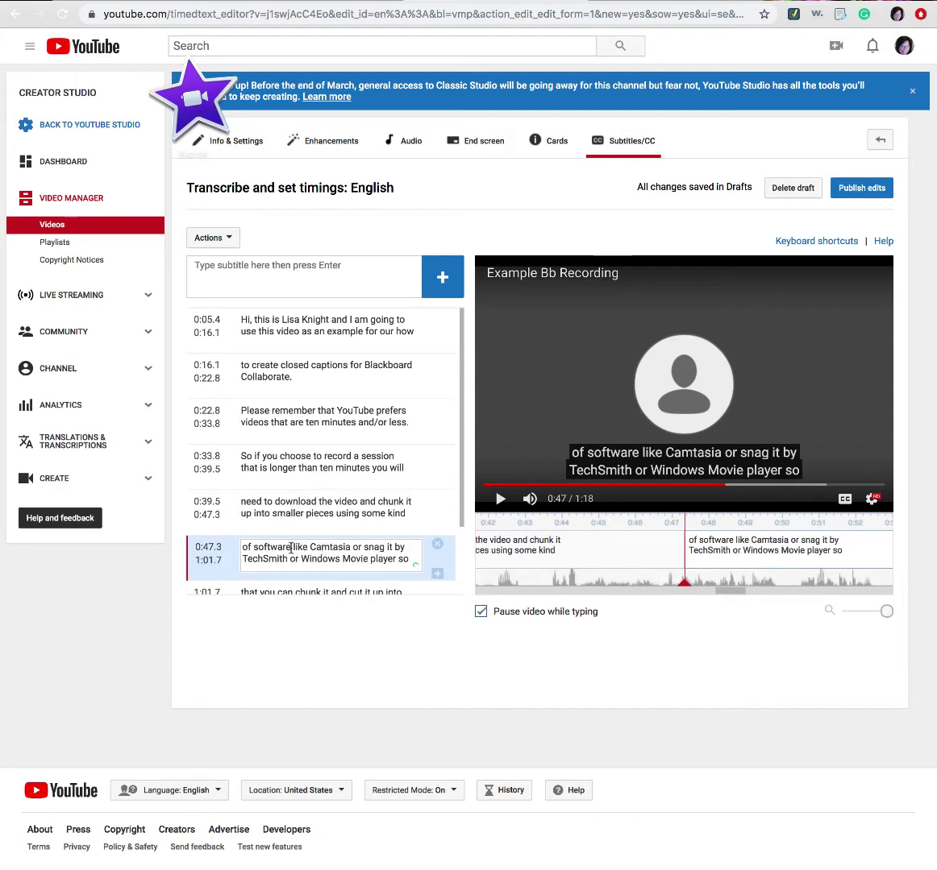
text(,)
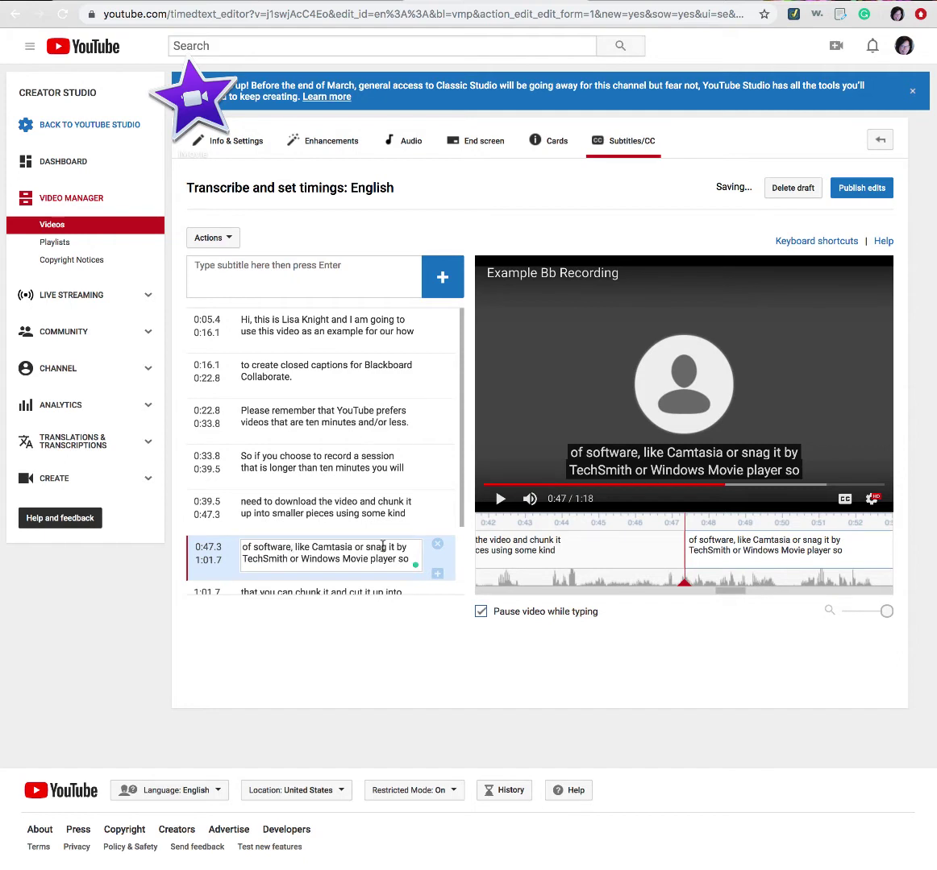
key(BackSpace)
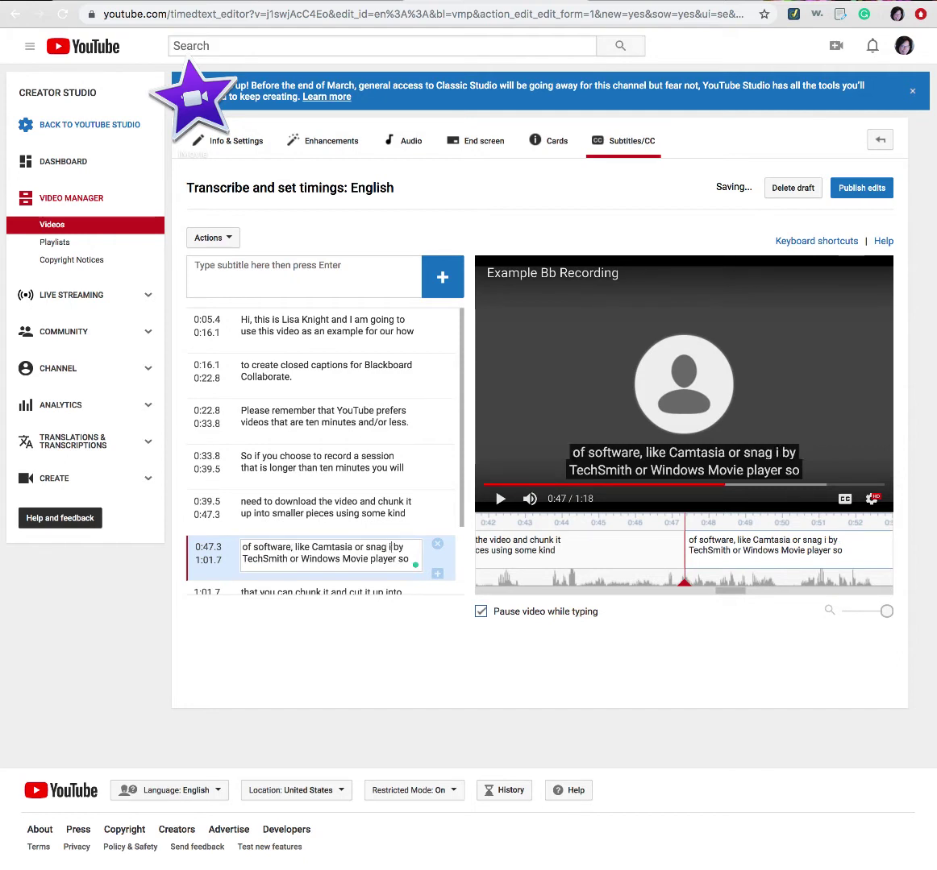
key(BackSpace)
key(BackSpace)
key(BackSpace)
key(BackSpace)
key(BackSpace)
key(BackSpace)
text(Sn)
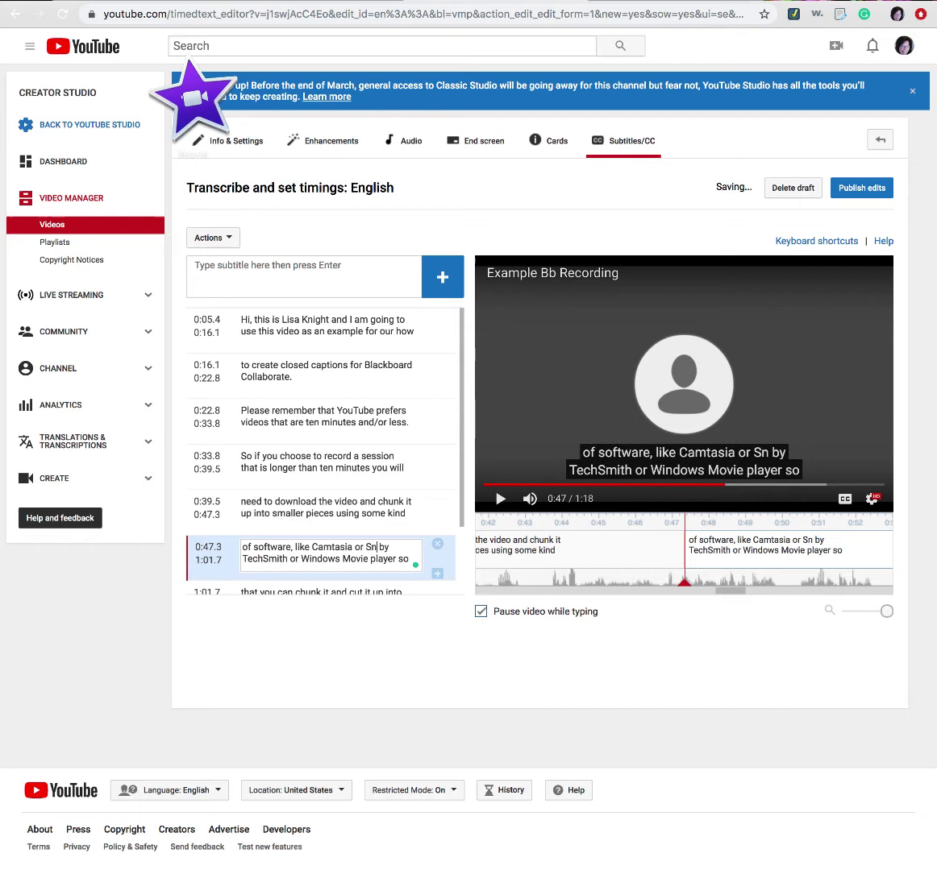
text(agit)
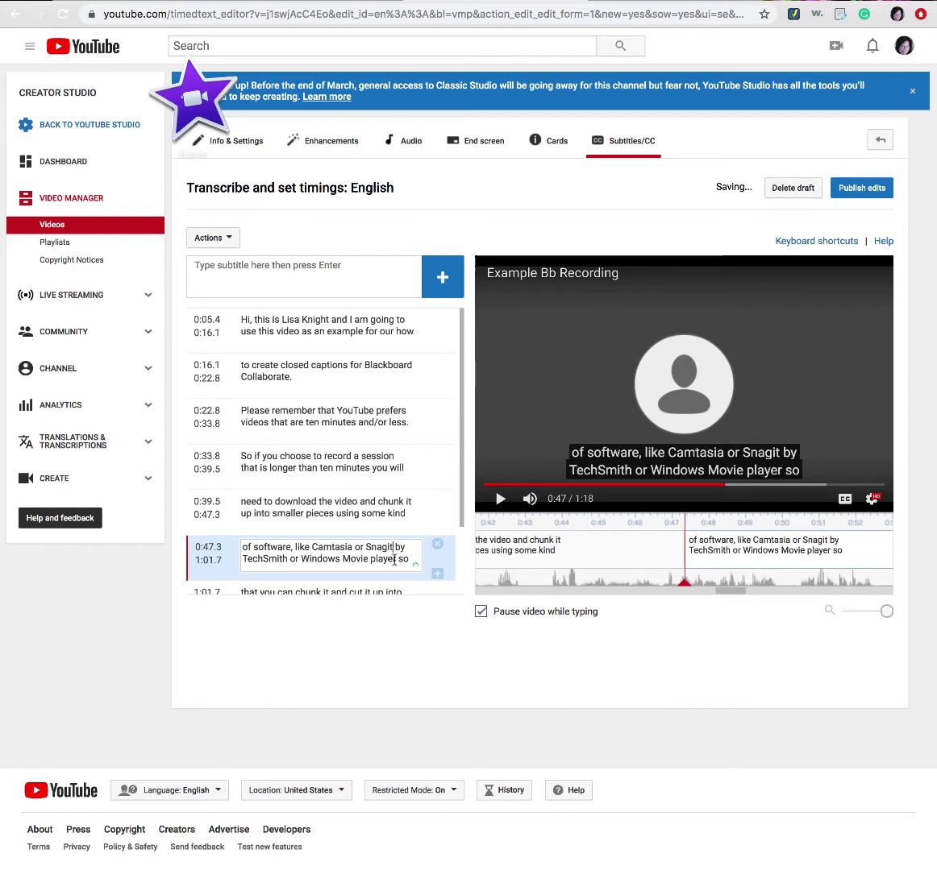
Capitalise 'Player' in 'Windows Movie Player' and fix the 'so' that follows it
click(373, 560)
key(BackSpace)
text(P)
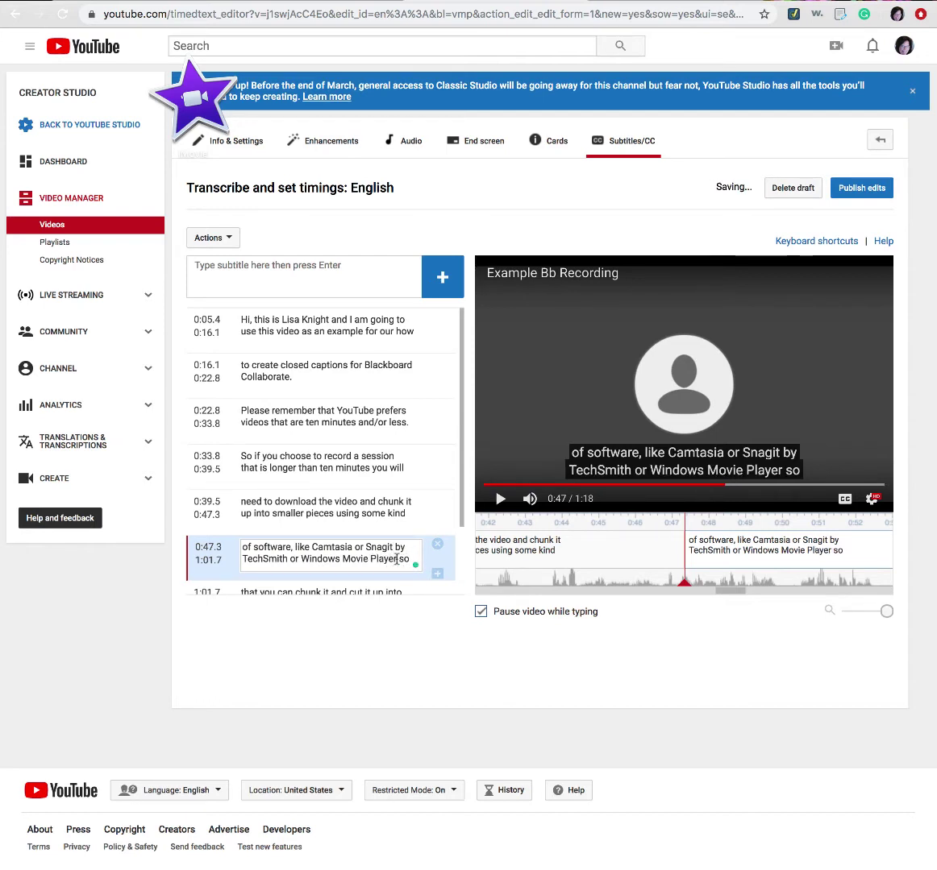
click(394, 559)
text(.)
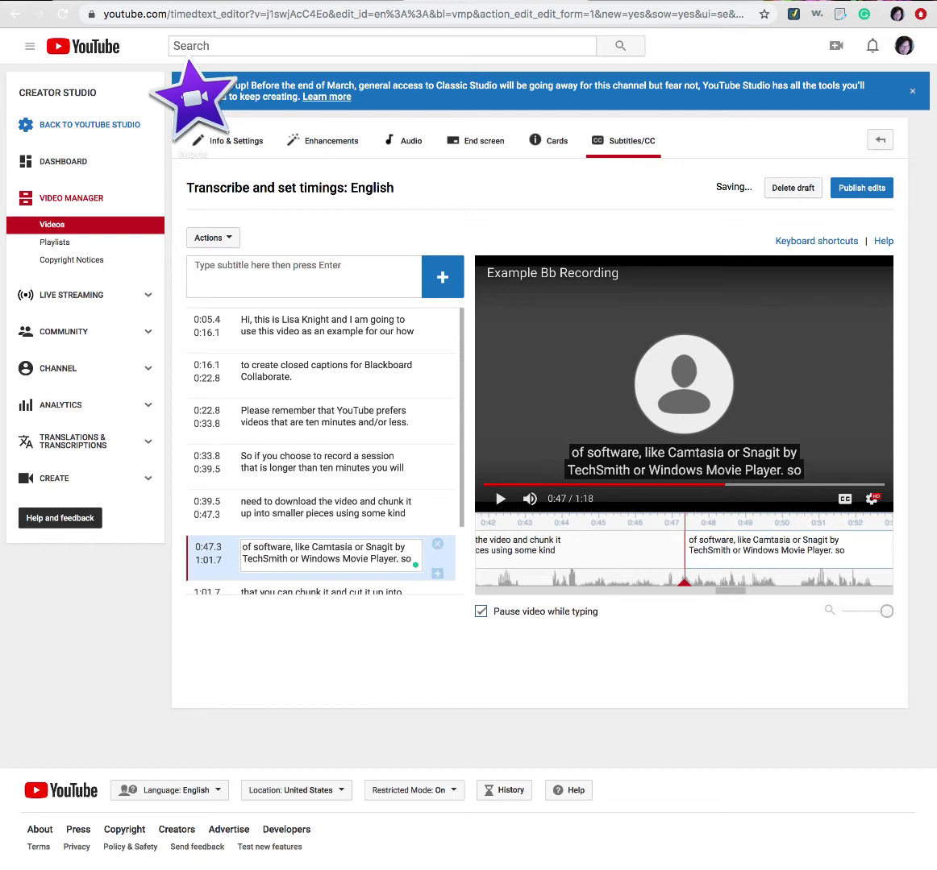
click(406, 558)
key(BackSpace)
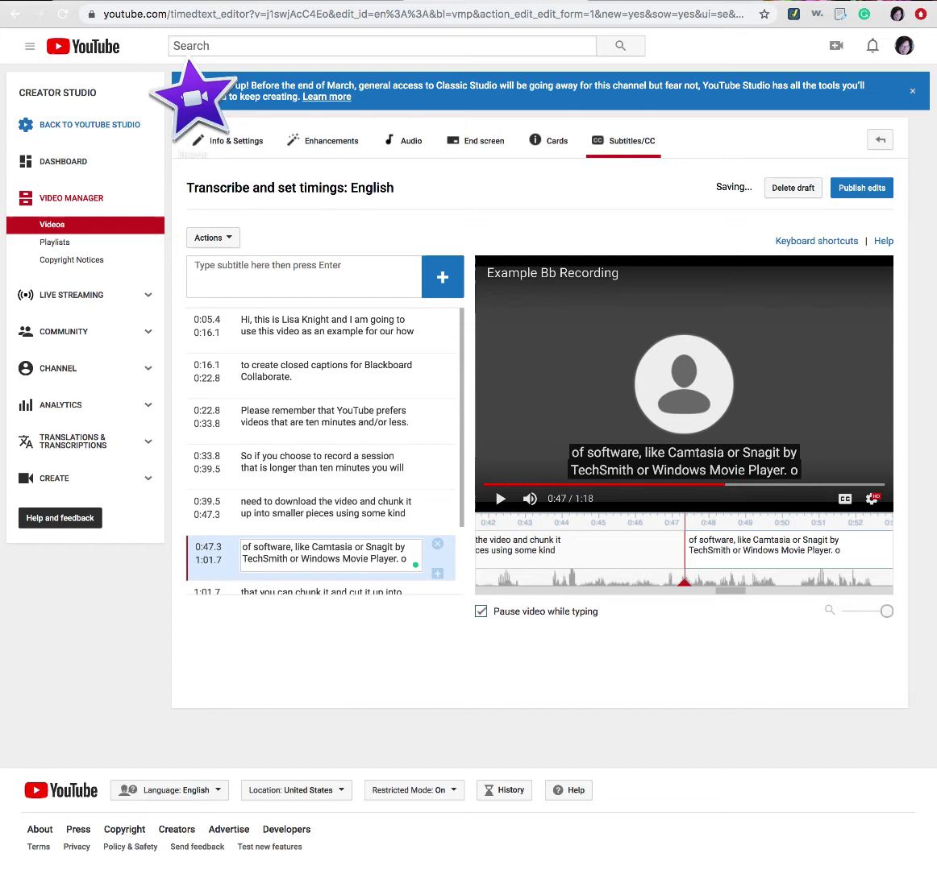
text(S)
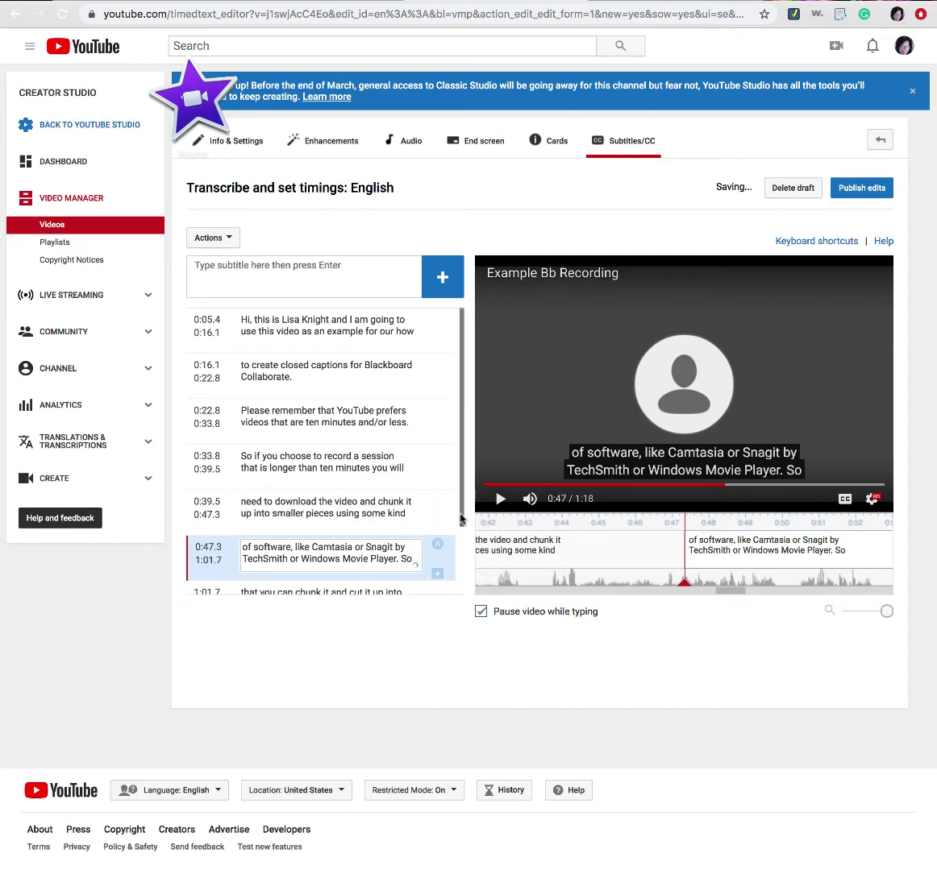
scroll(449, 601, down, 2)
Fix the punctuation around 'So' and accept the plural 'minutes' correction
click(337, 504)
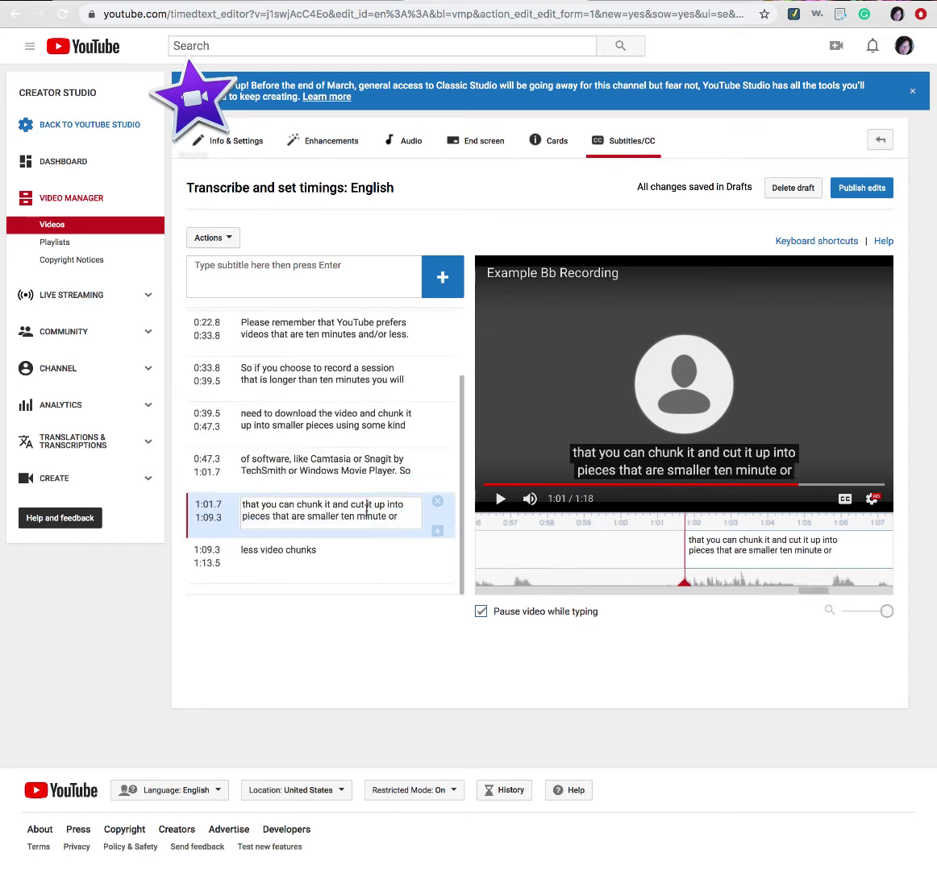
drag(367, 504, 366, 517)
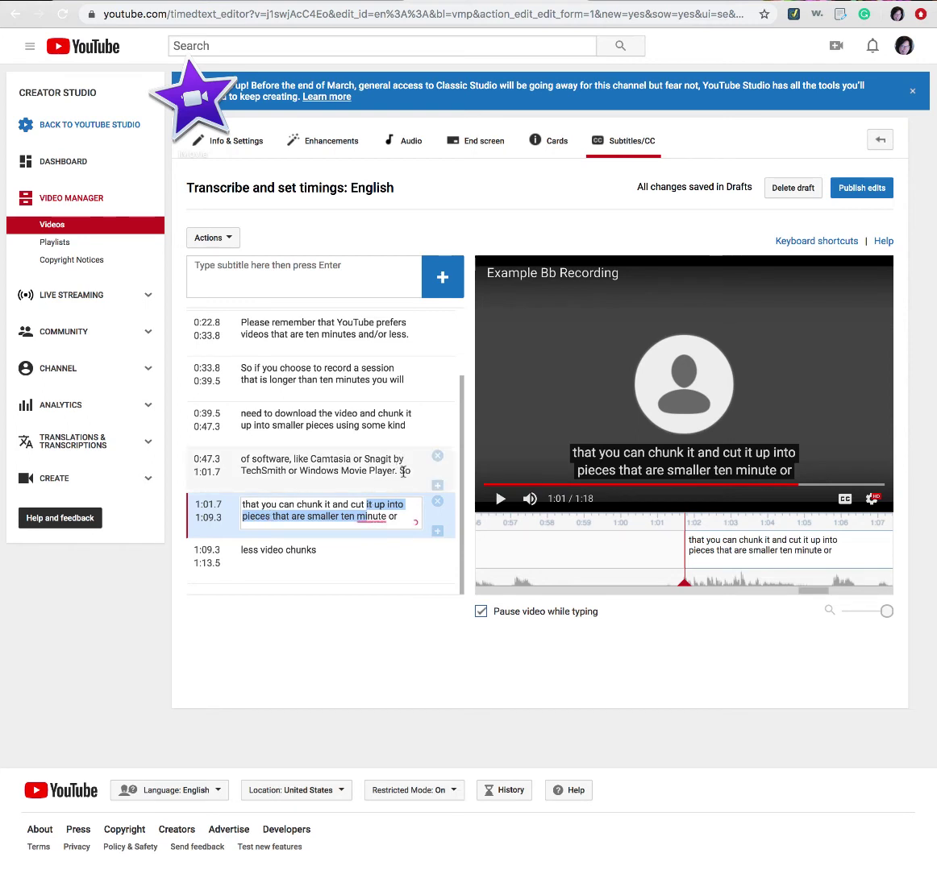
click(402, 471)
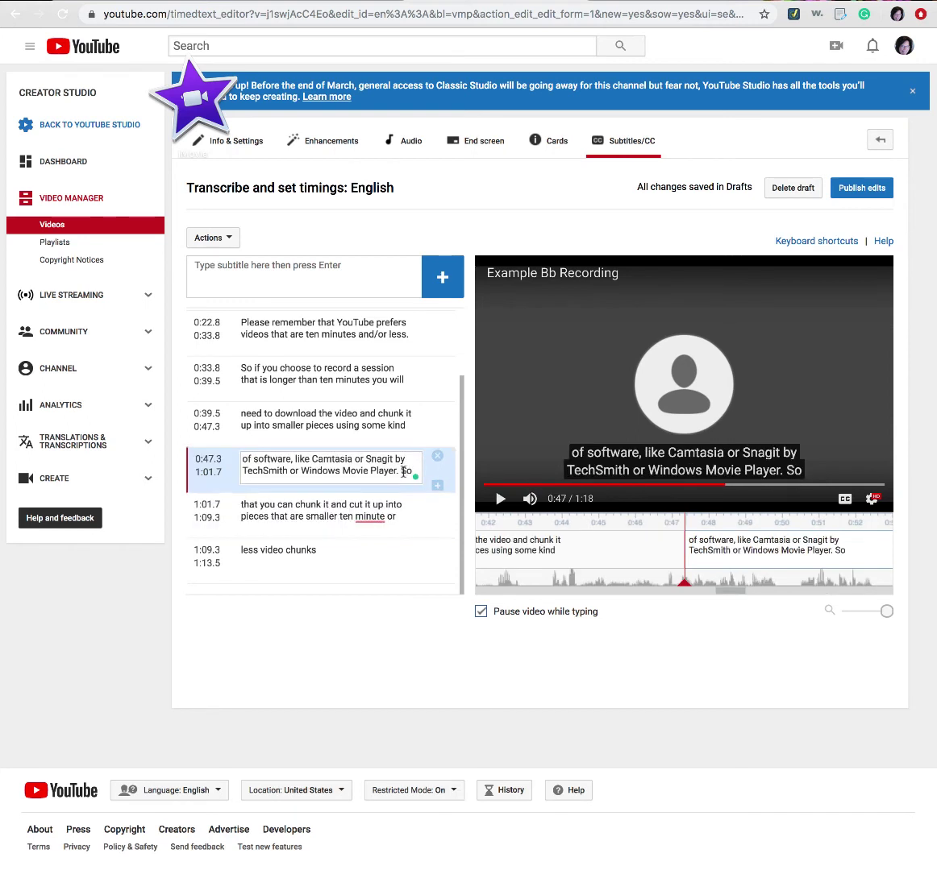
key(BackSpace)
key(BackSpace)
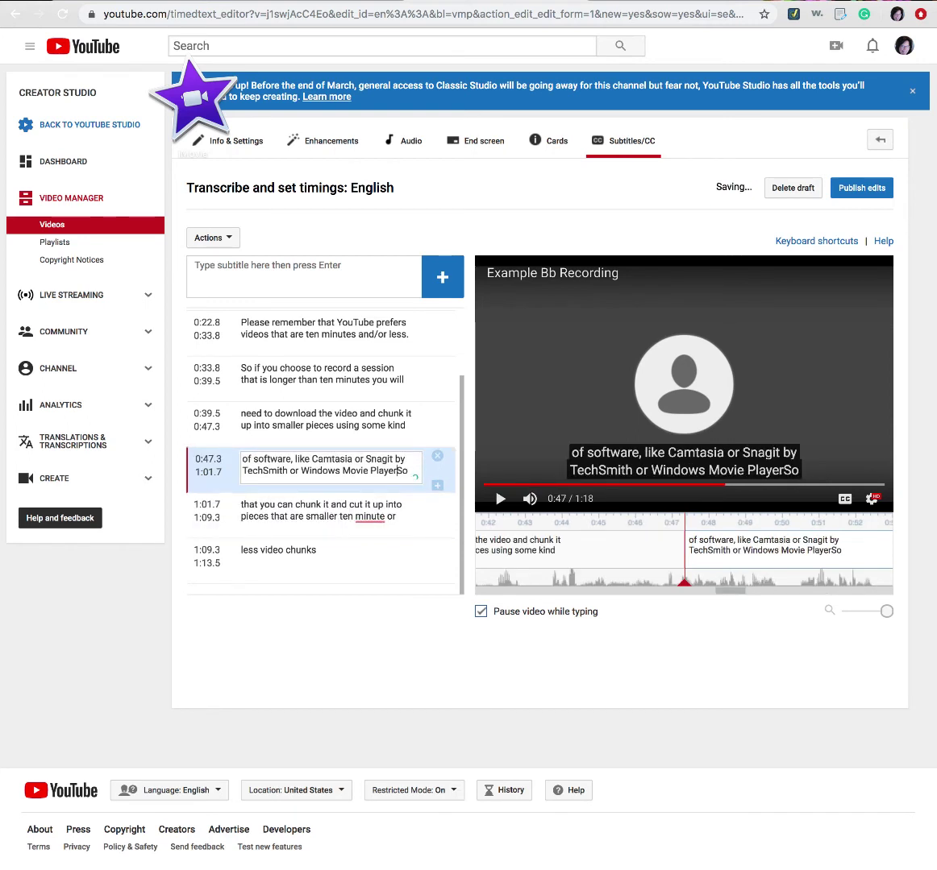
text(,)
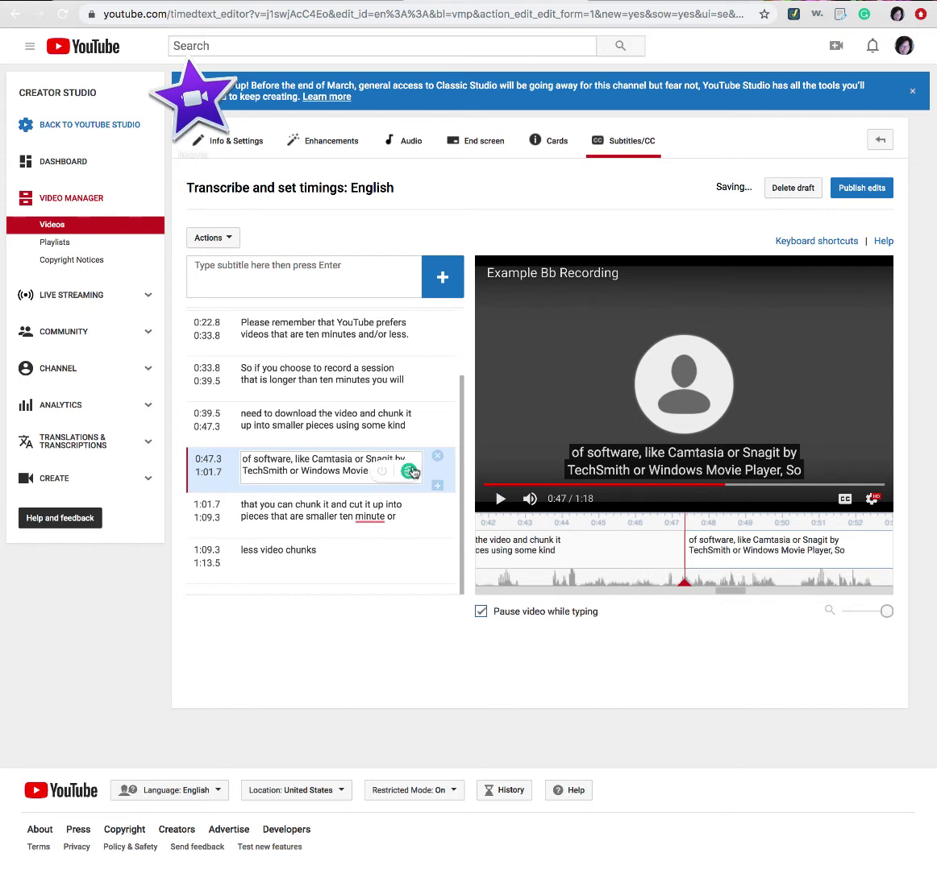
key(Delete)
text(s)
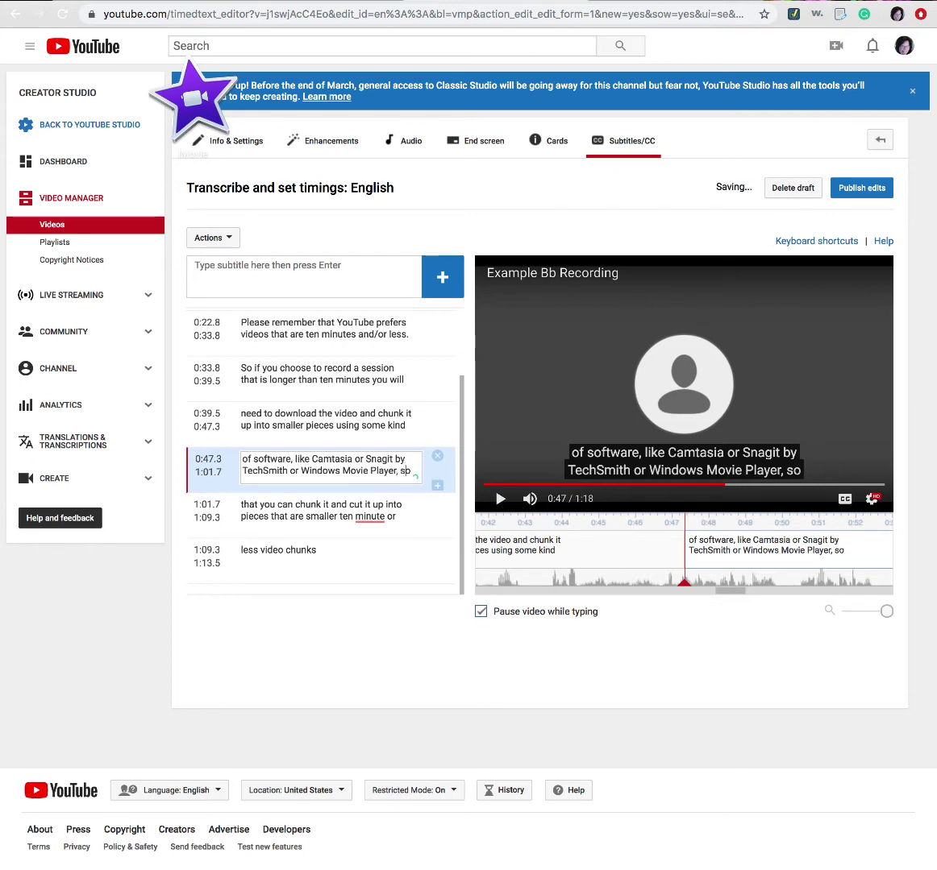
mouse_move(370, 517)
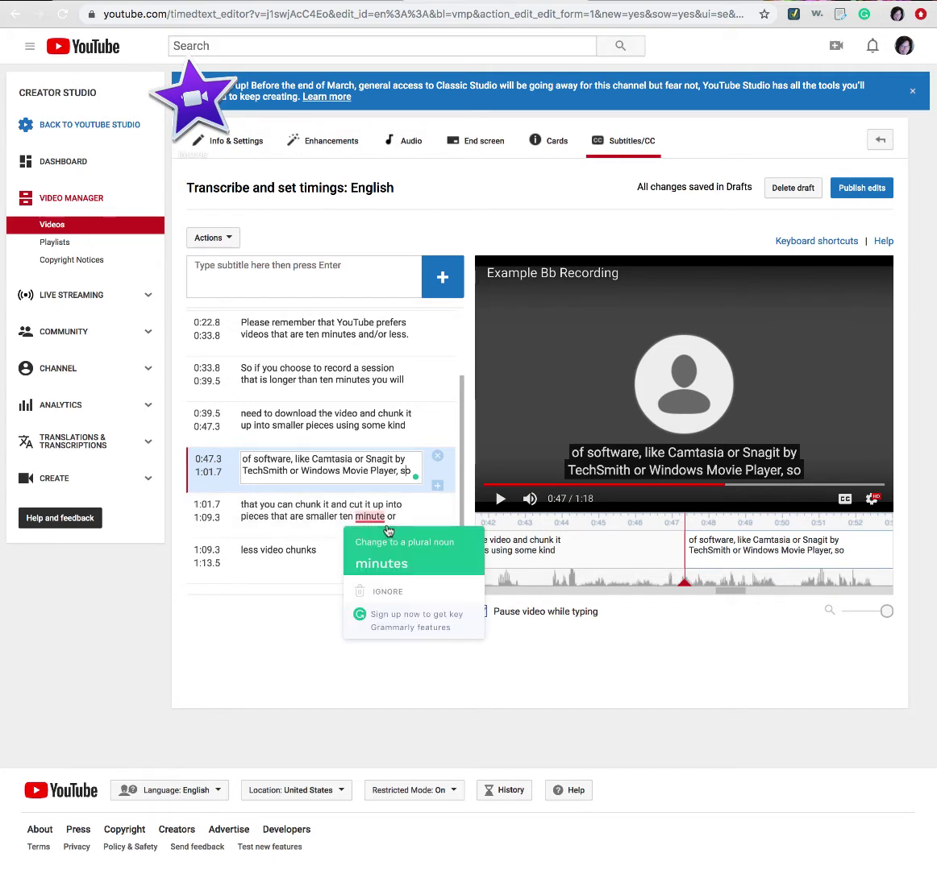
click(391, 561)
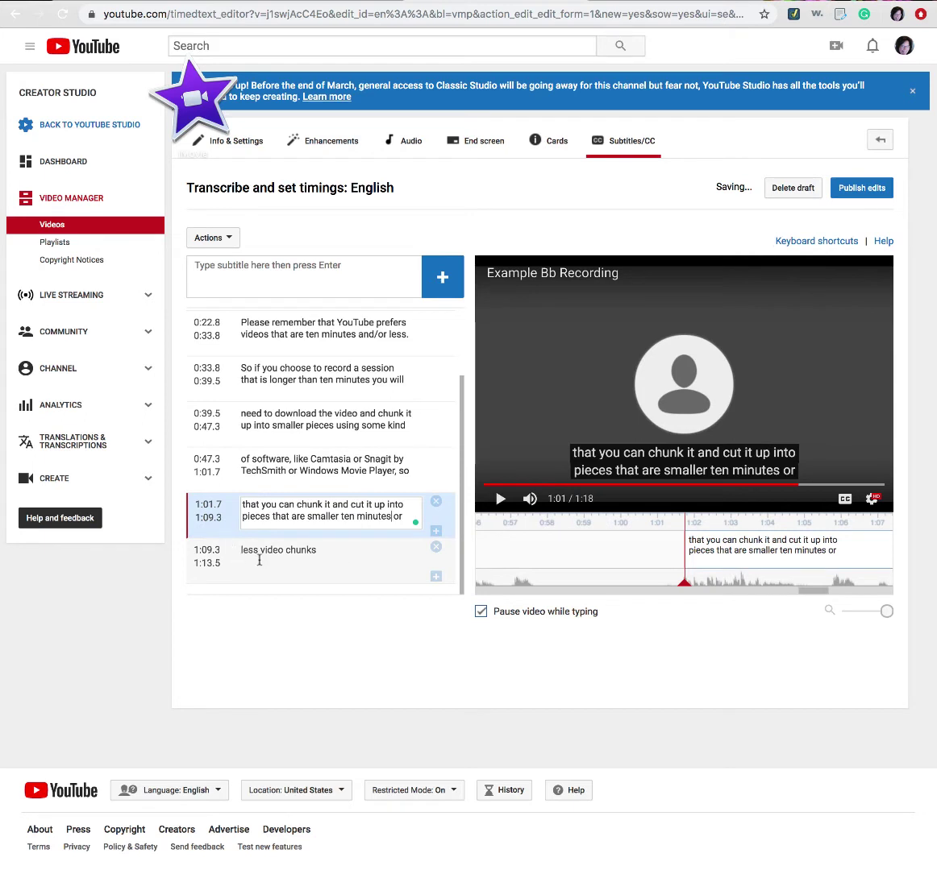
click(316, 552)
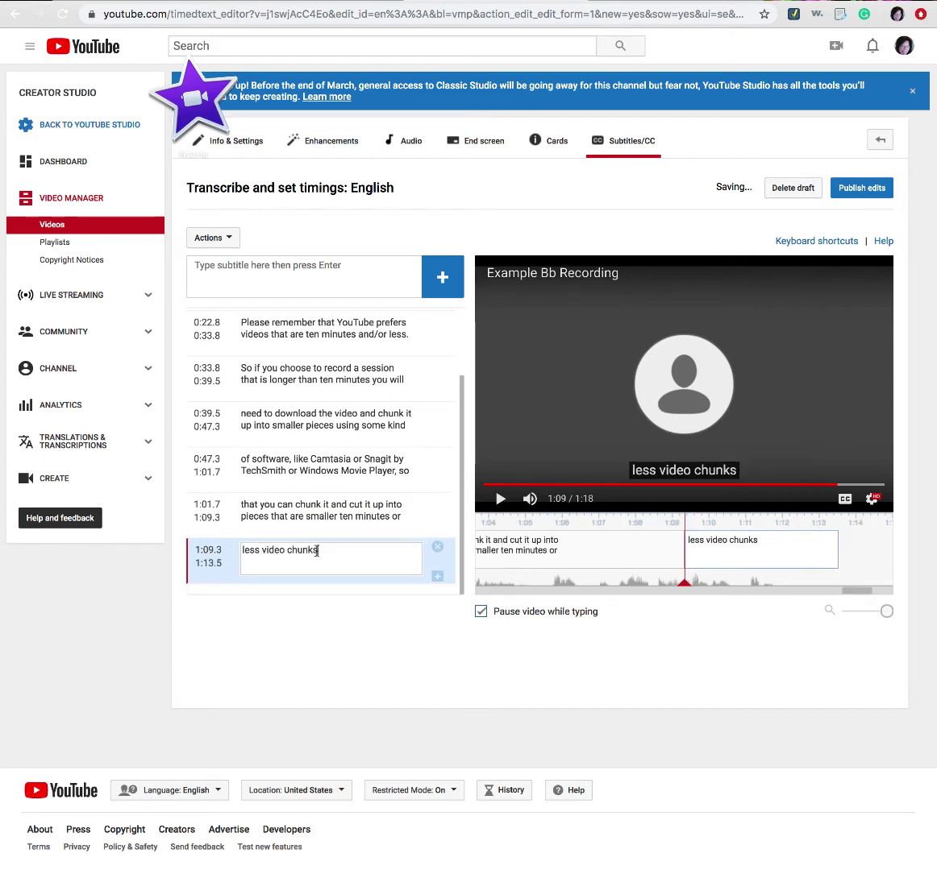
text(.)
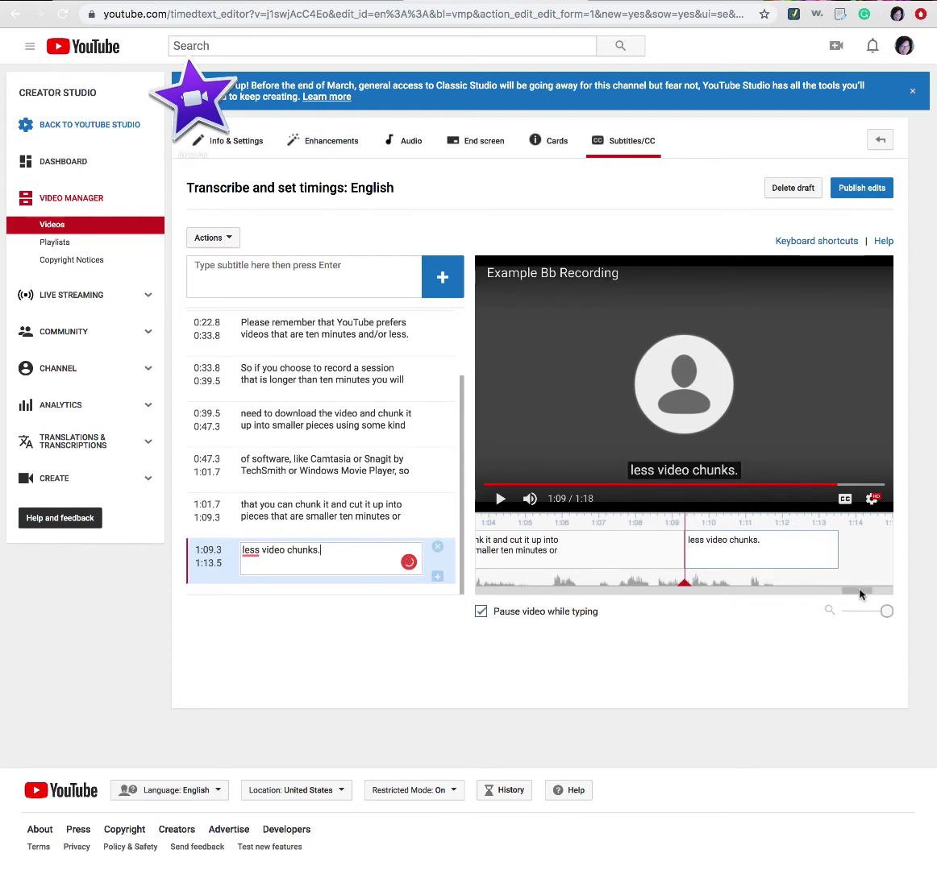
drag(860, 595, 479, 584)
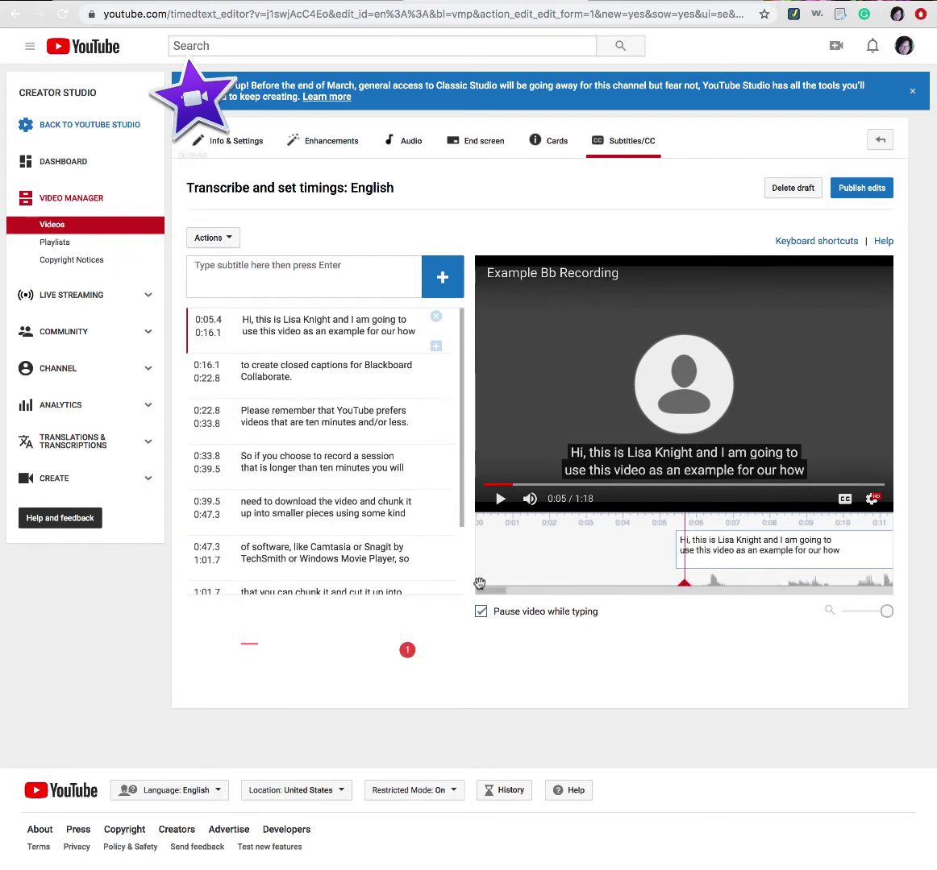
Drag the first caption block later to span 0:06.3–0:17.0, then replay to check it
click(500, 500)
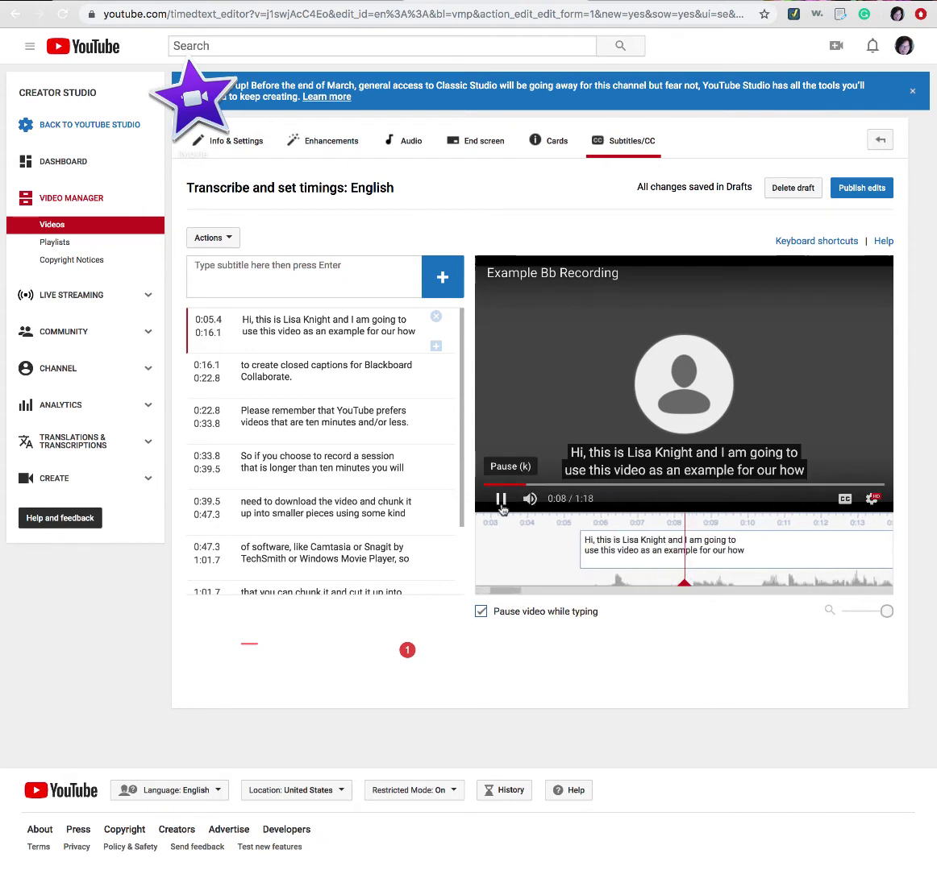
click(501, 499)
drag(679, 584, 565, 582)
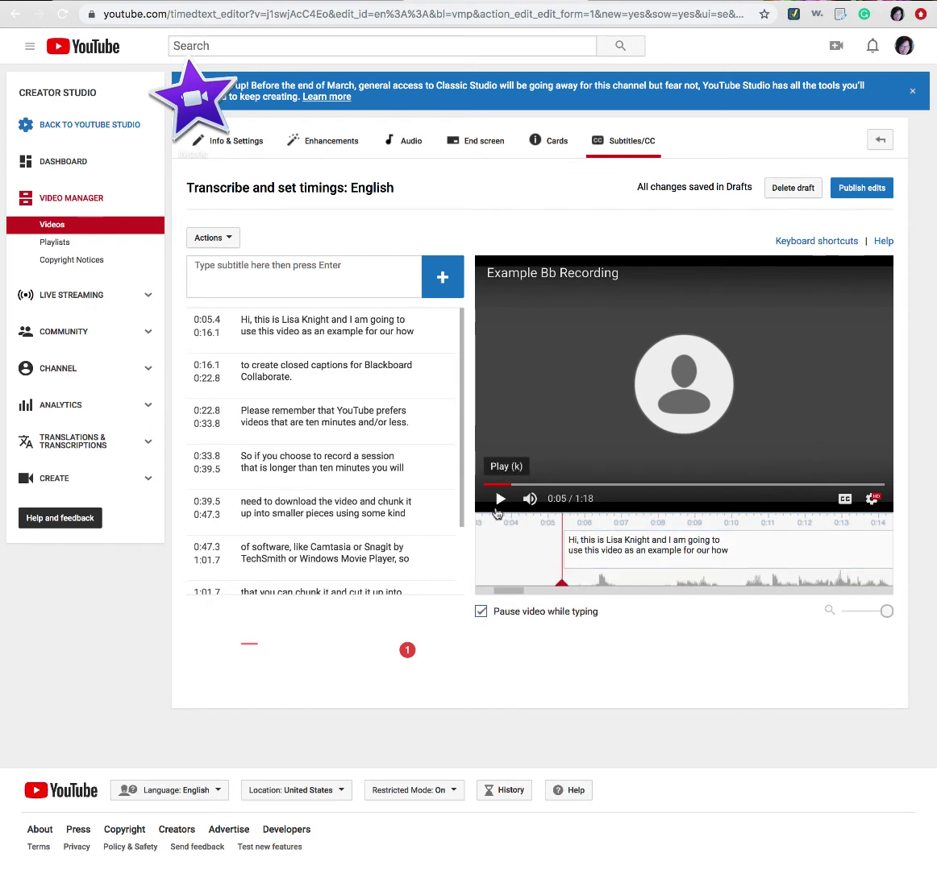
mouse_move(656, 548)
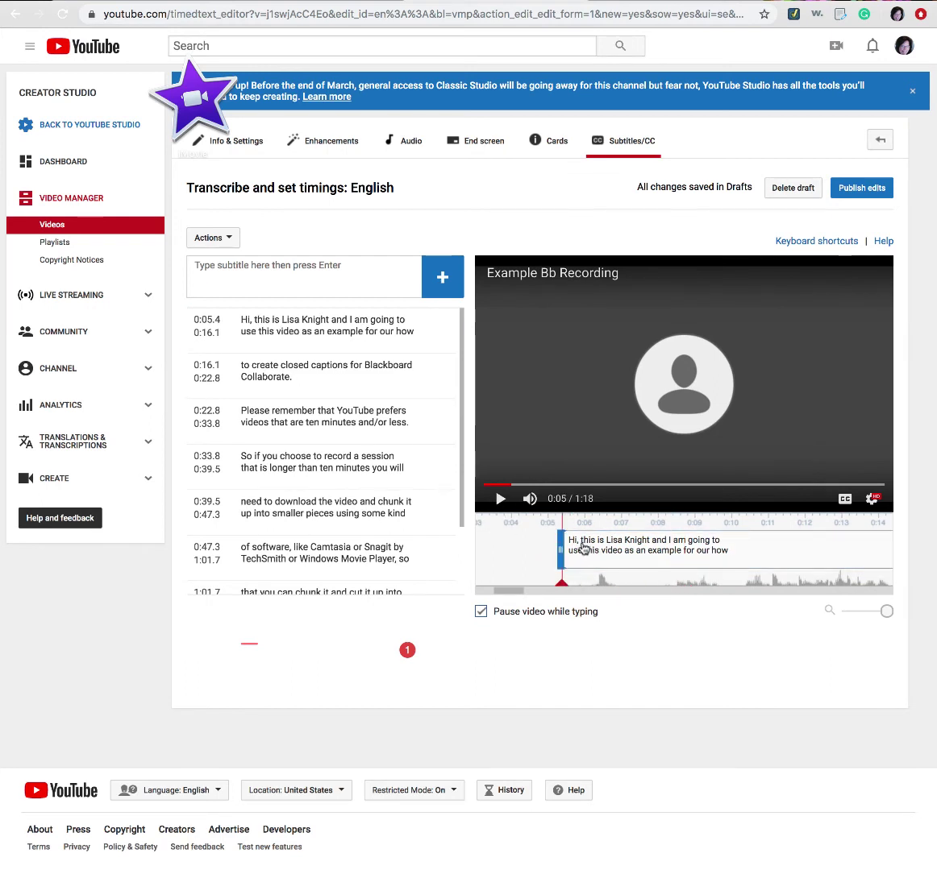
drag(584, 549, 621, 550)
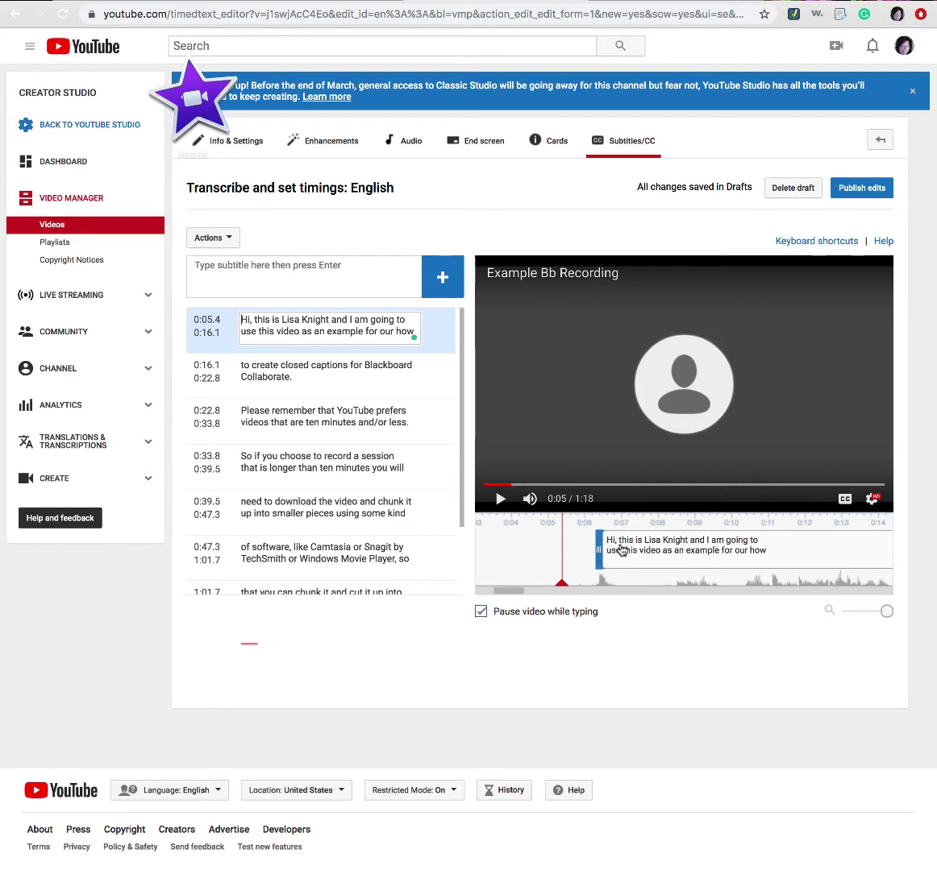
mouse_move(621, 550)
mouse_down()
mouse_move(631, 553)
mouse_move(613, 555)
mouse_up()
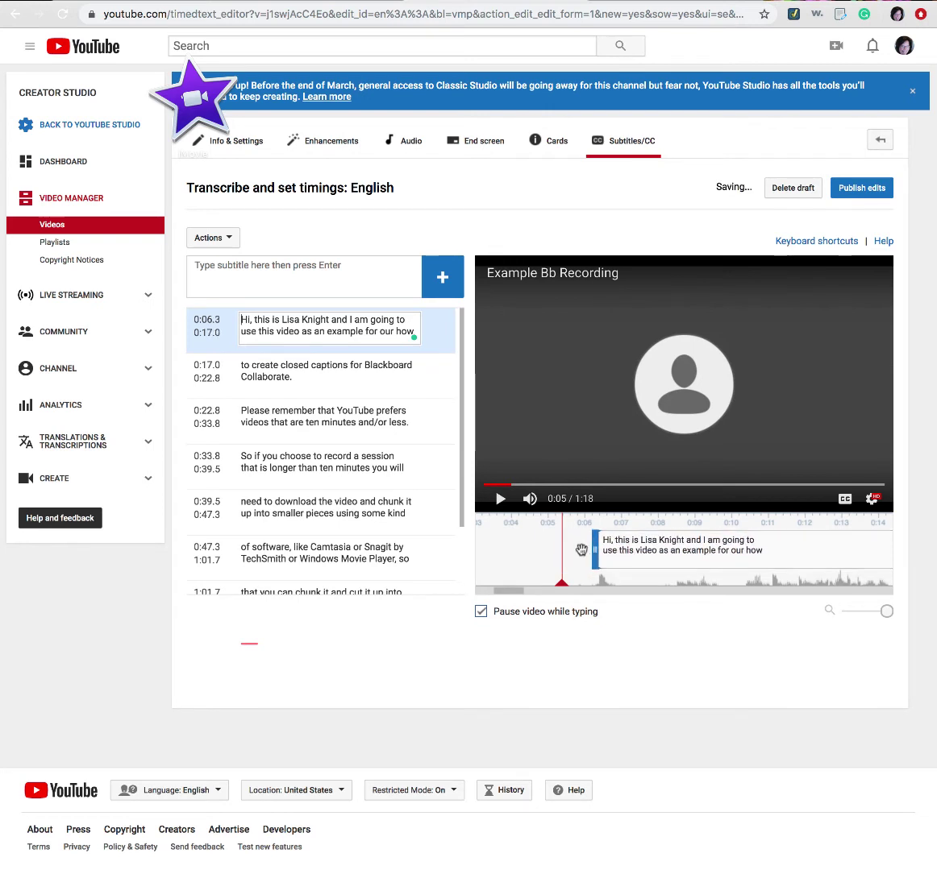
click(501, 501)
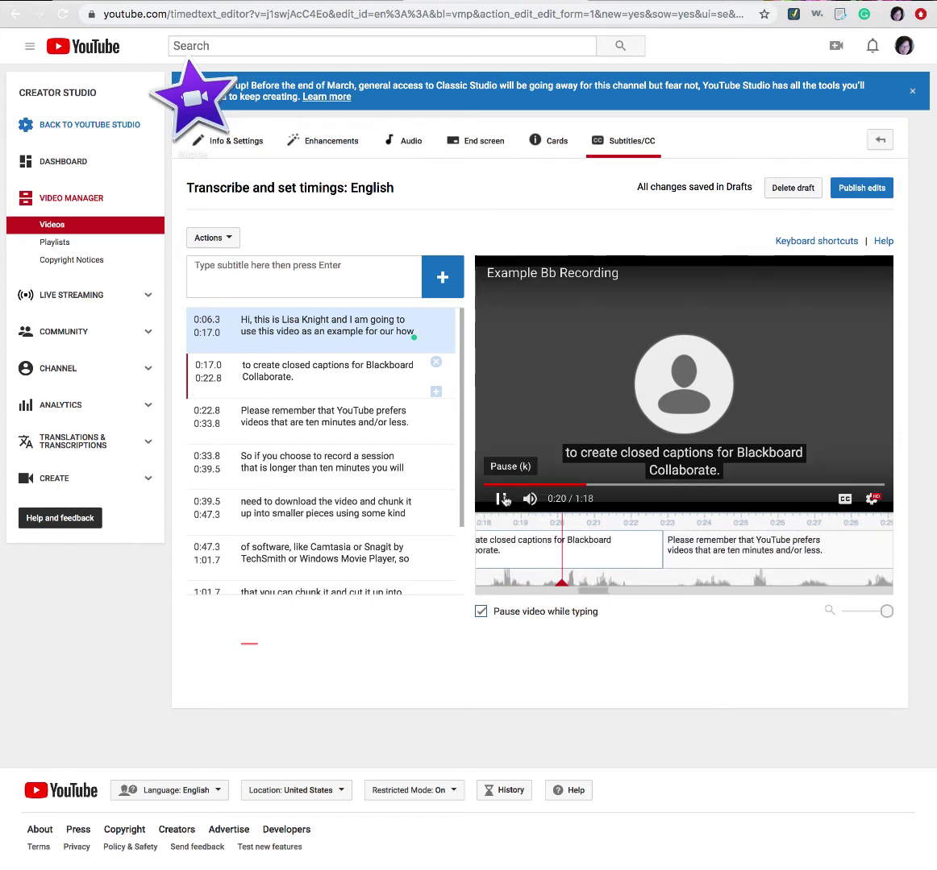
click(501, 499)
key(XF86AudioMute)
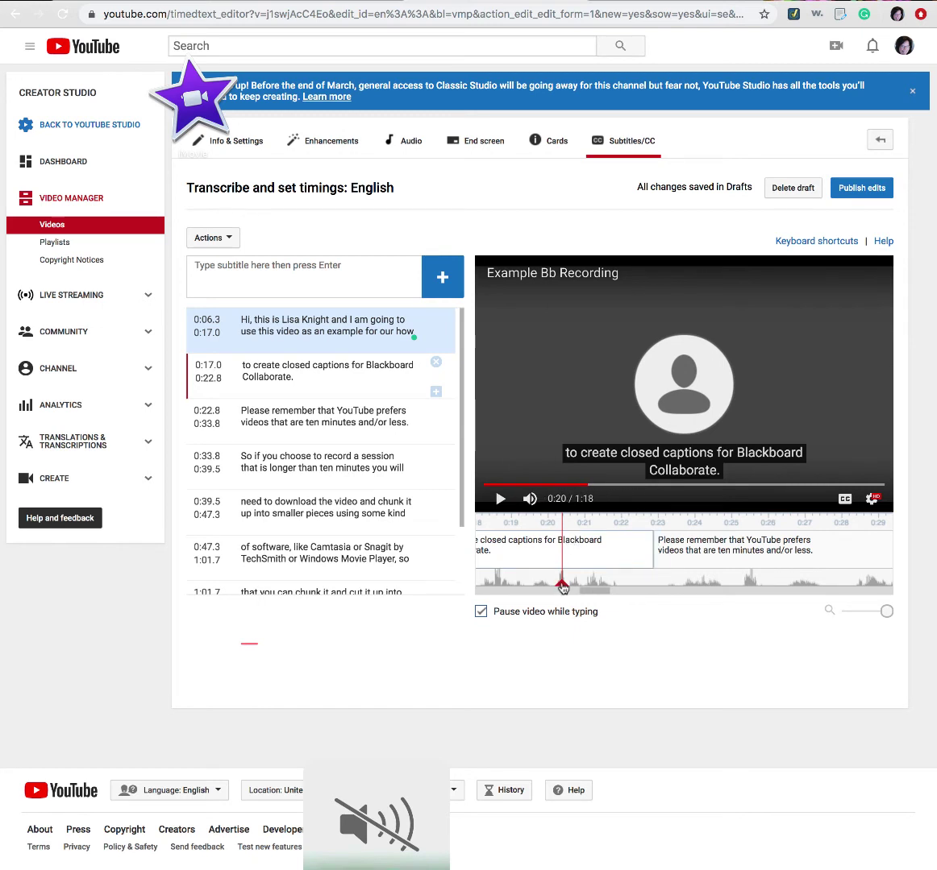
drag(562, 587, 530, 585)
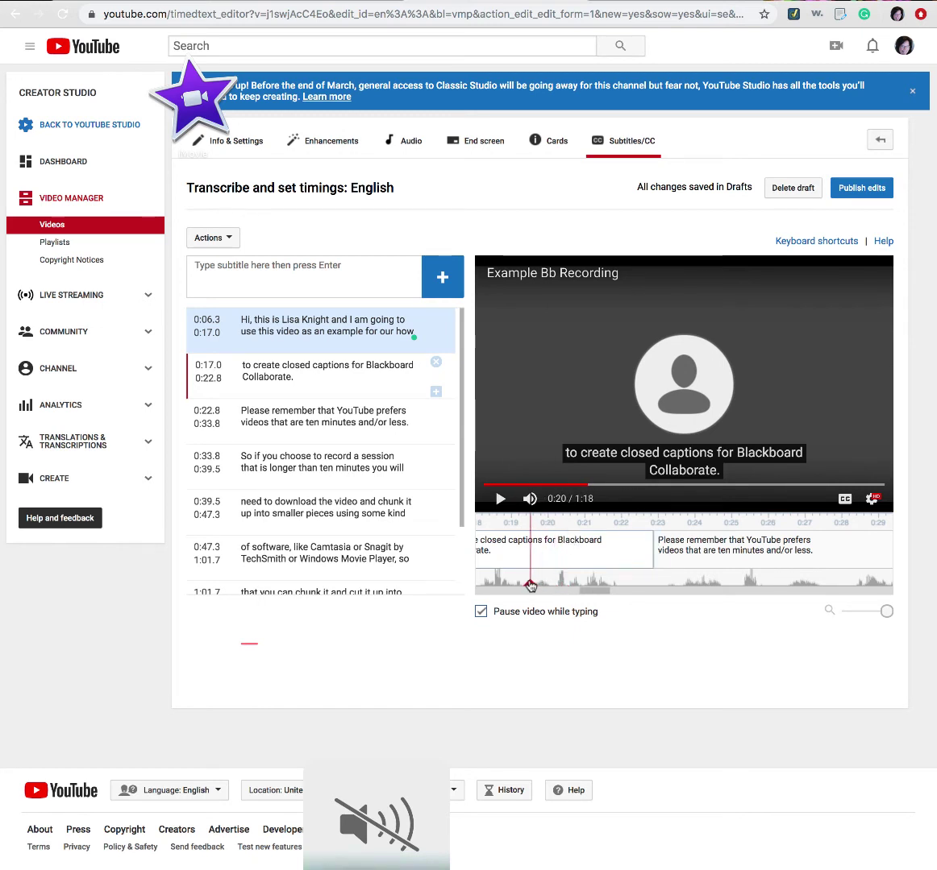
click(500, 499)
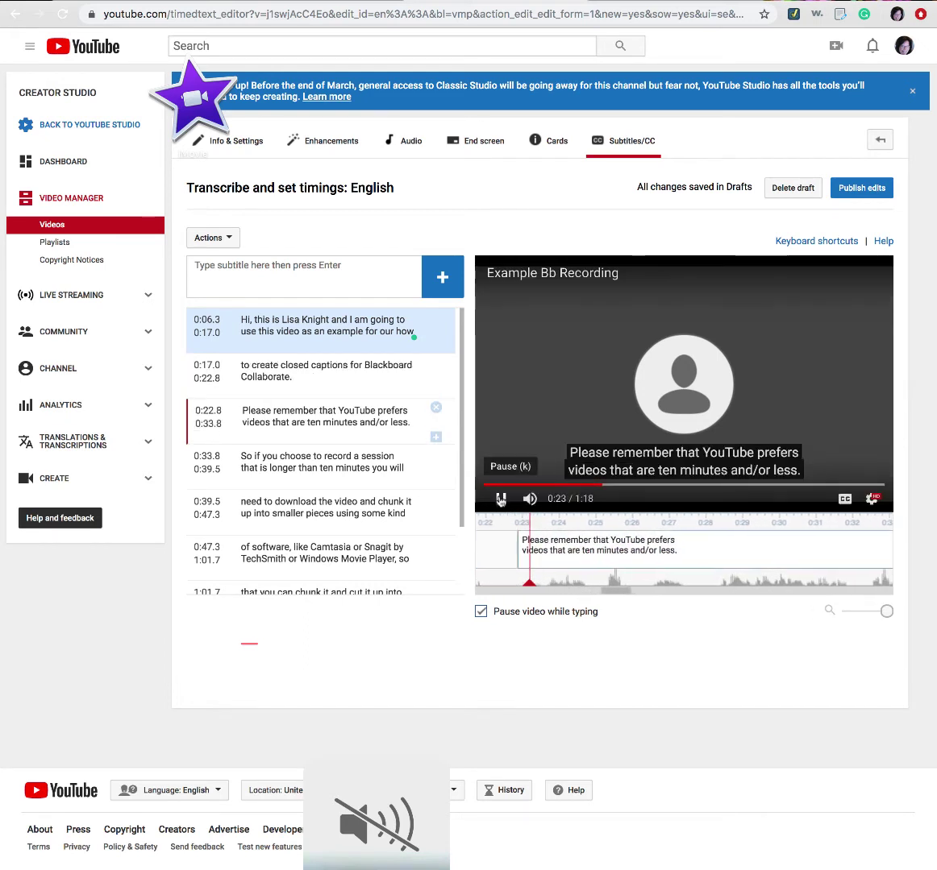
click(499, 499)
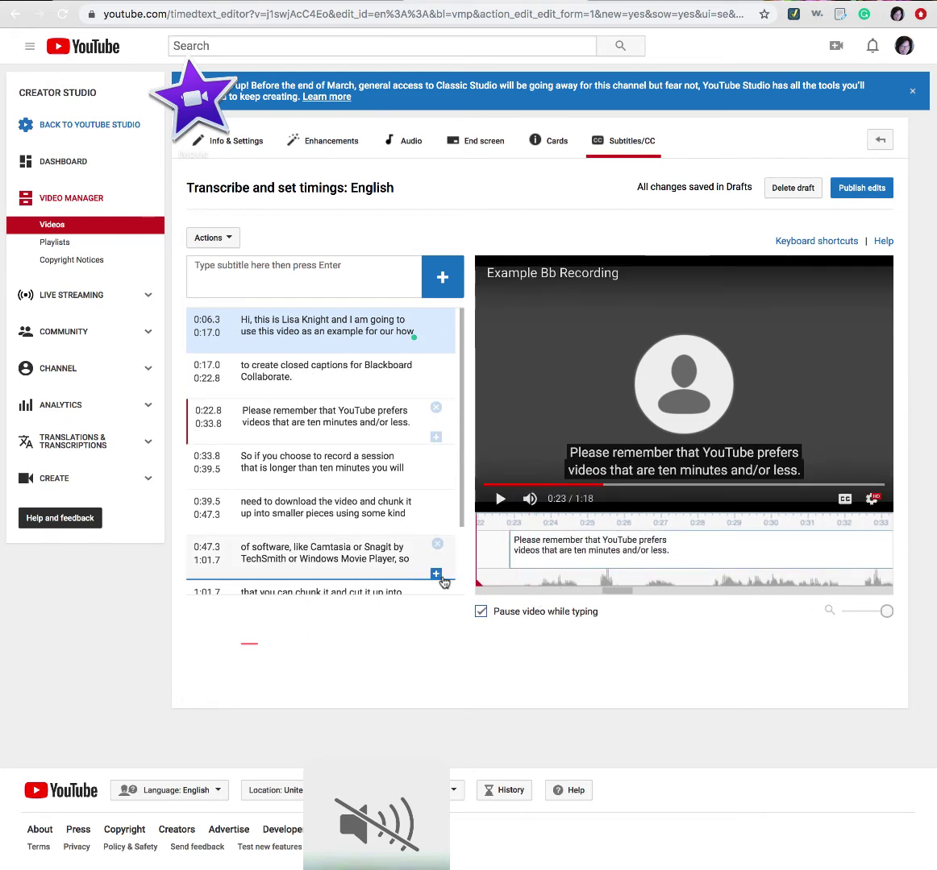
click(411, 327)
right_click(393, 776)
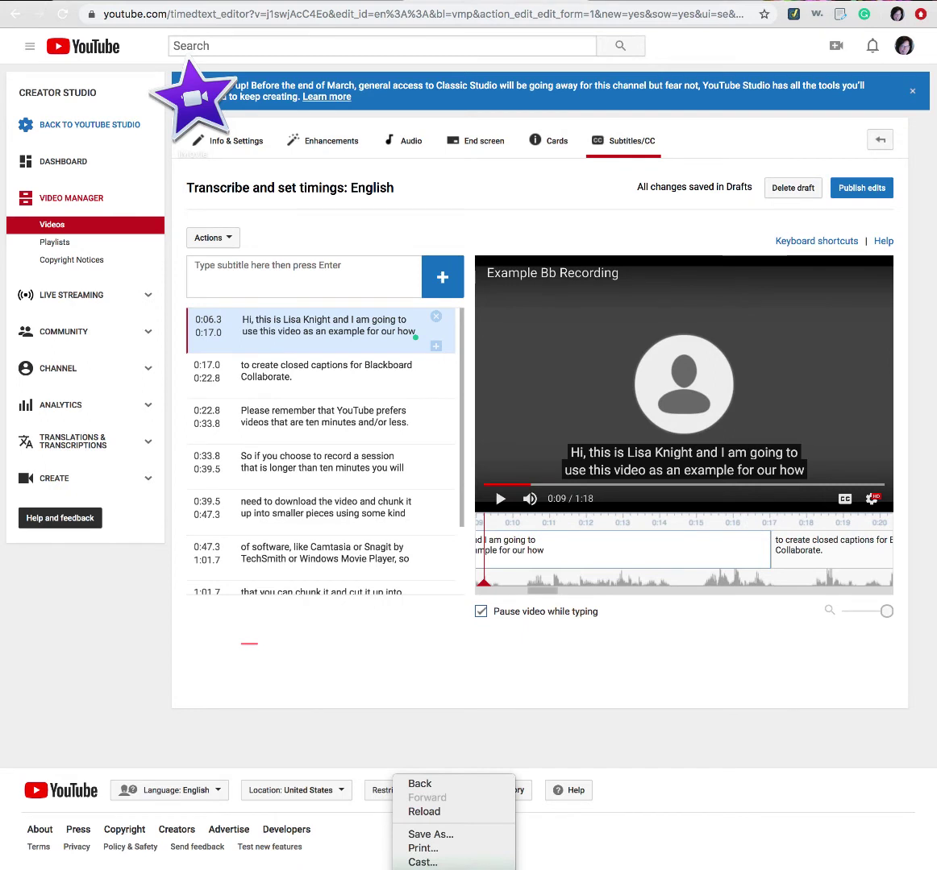
key(XF86AudioRaiseVolume)
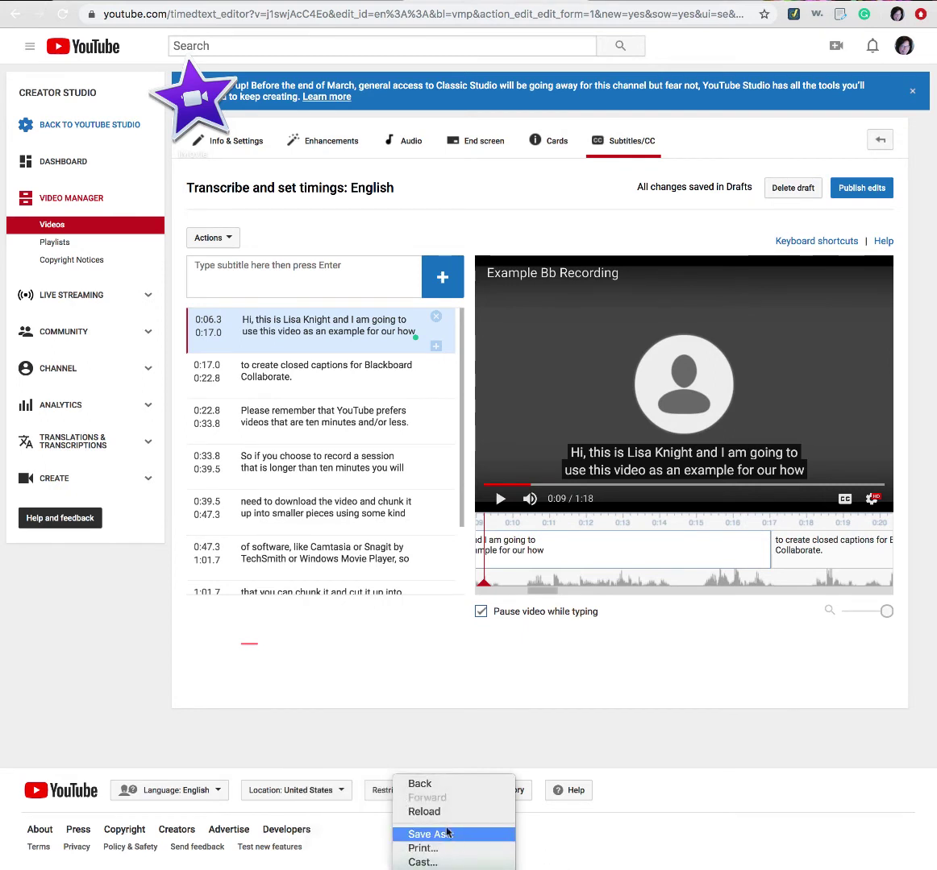
click(500, 501)
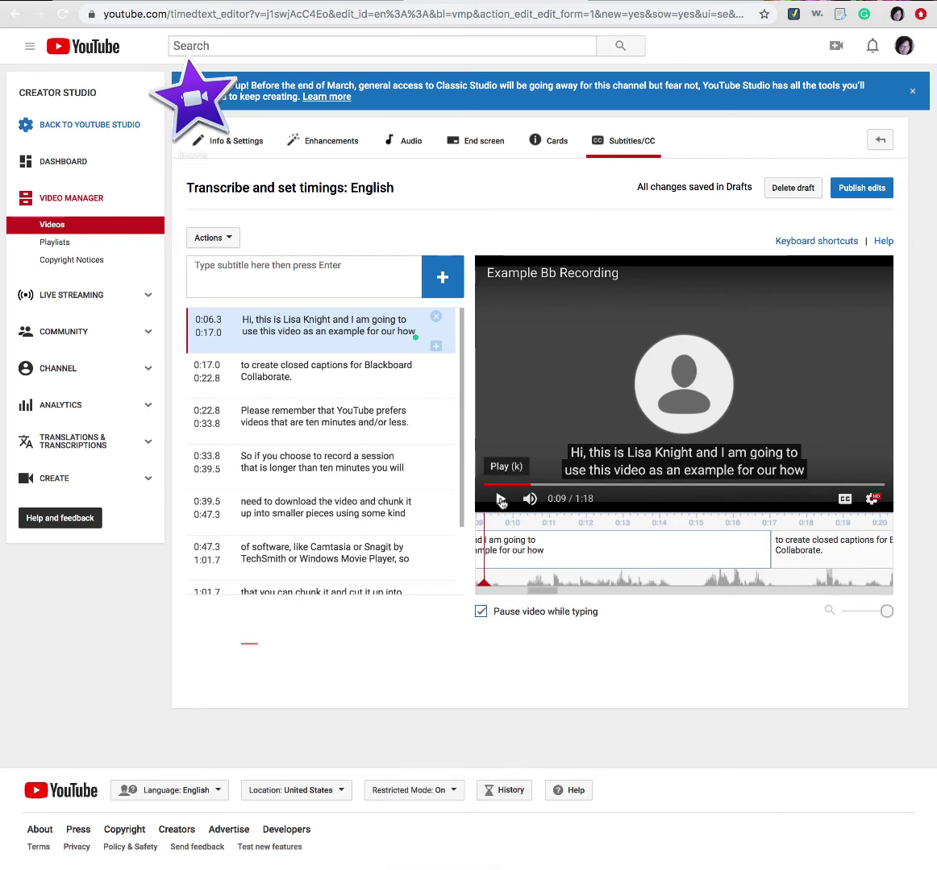
click(500, 501)
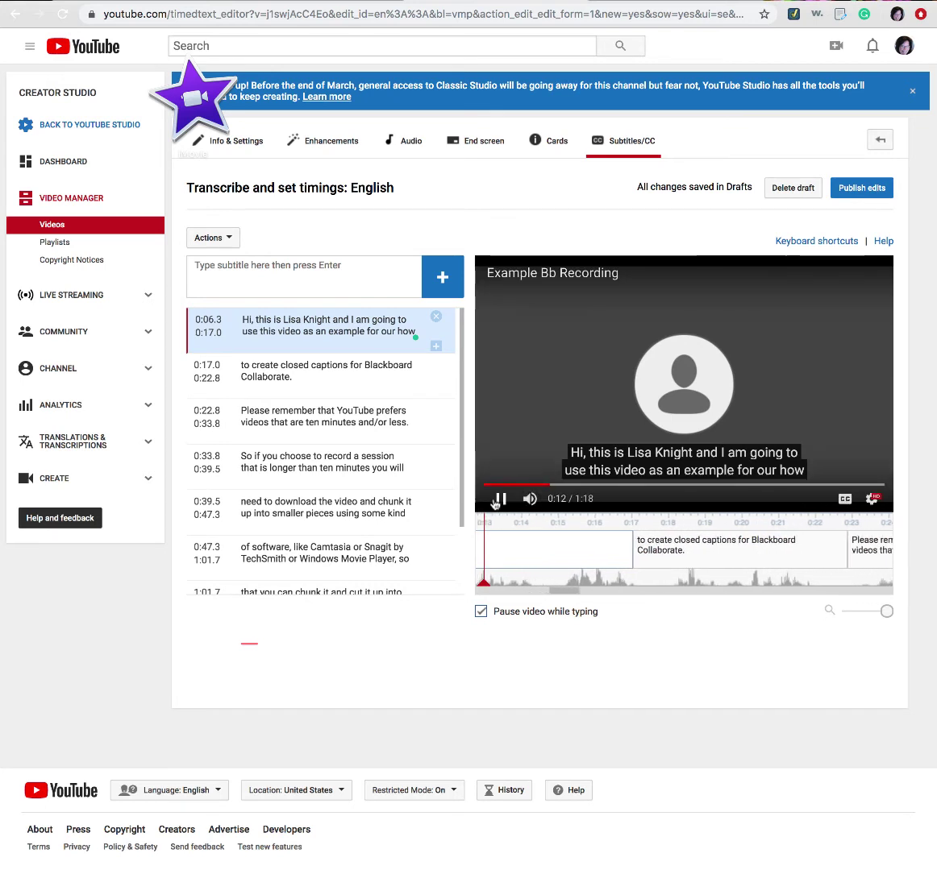
key(XF86AudioRaiseVolume)
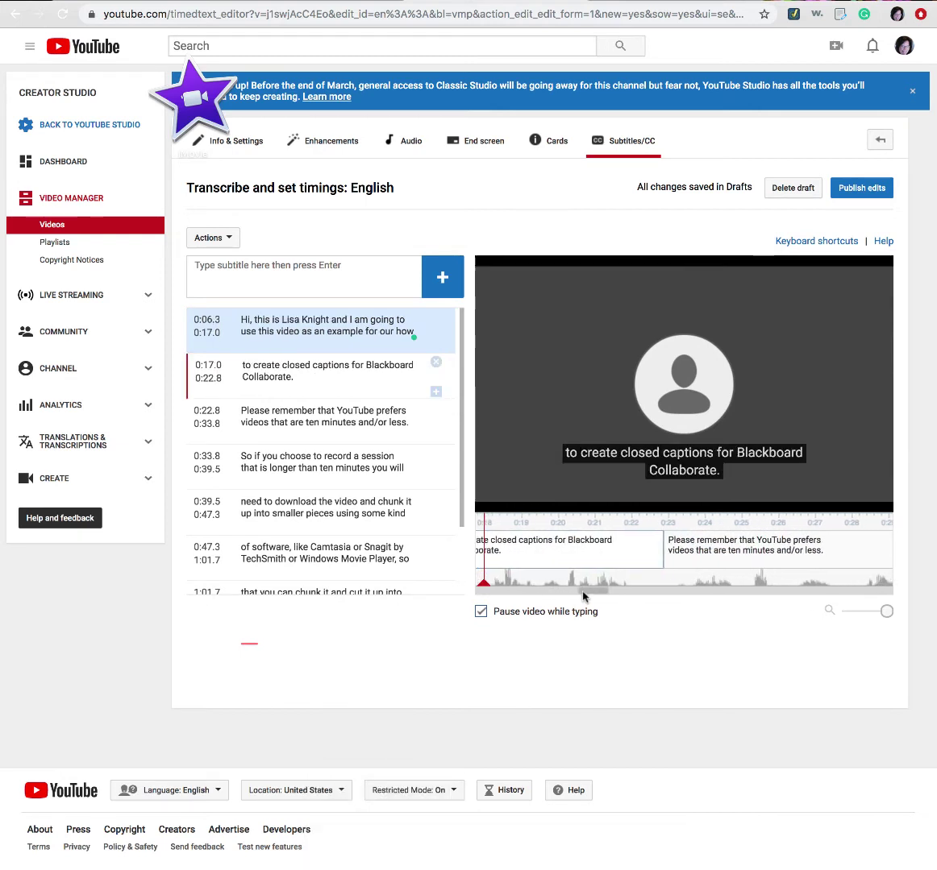
drag(564, 591, 497, 594)
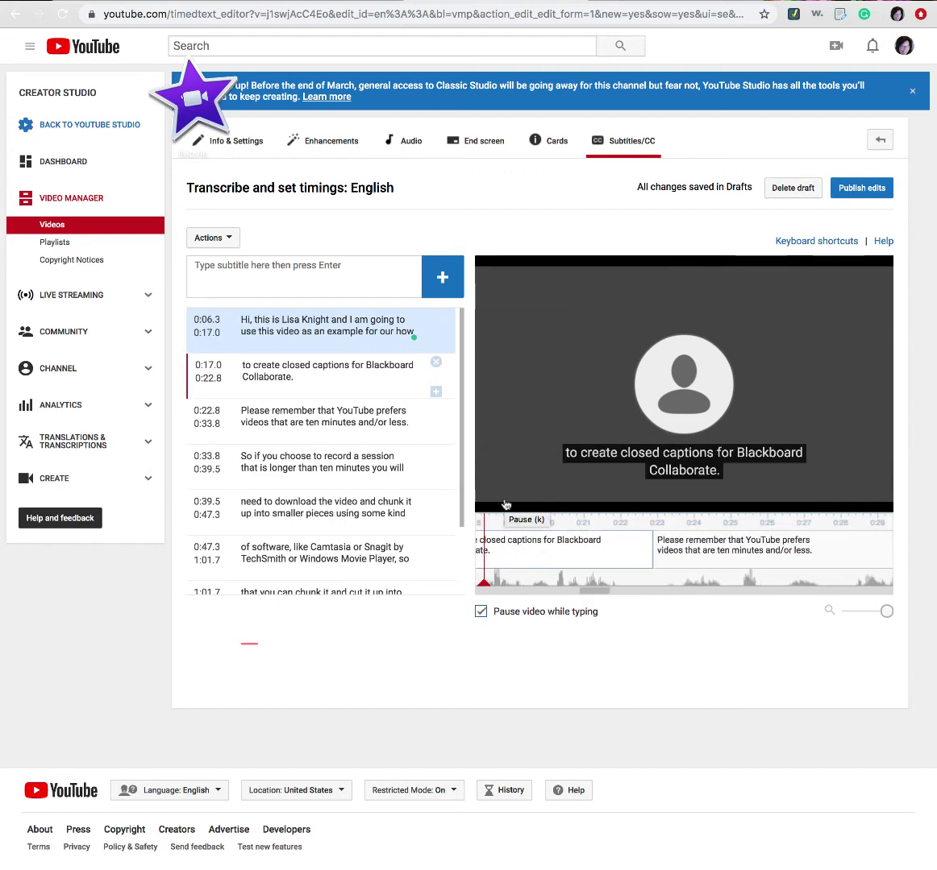
click(506, 504)
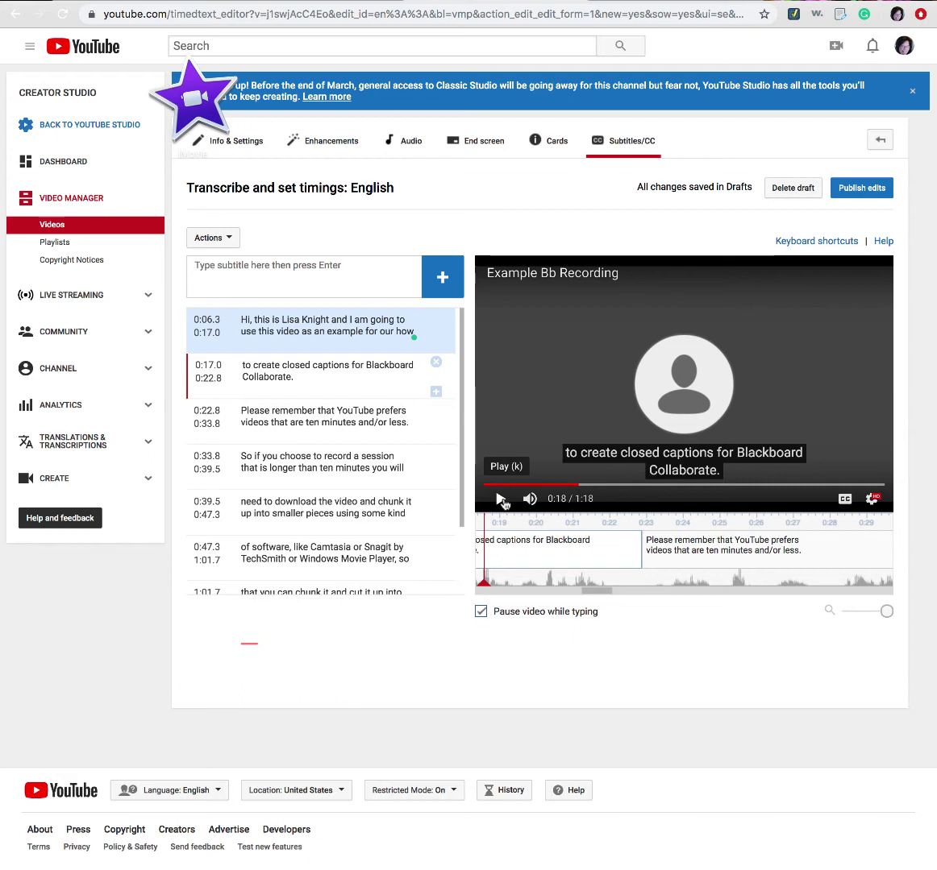
mouse_move(580, 486)
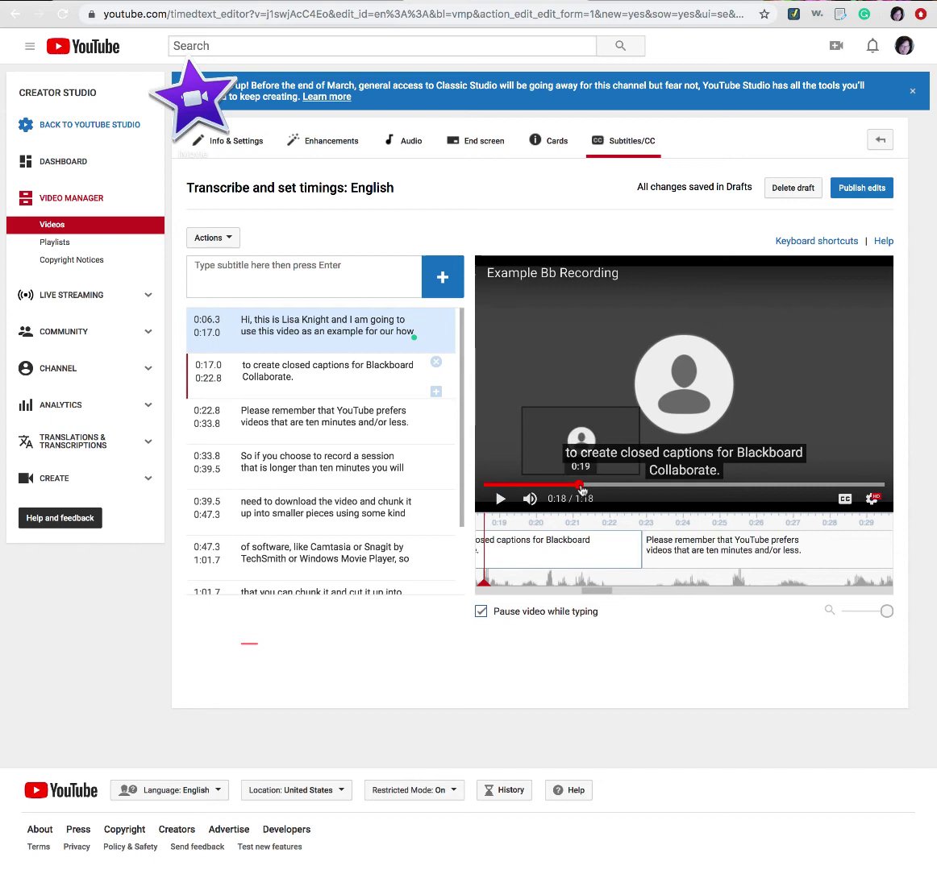
drag(580, 486, 547, 486)
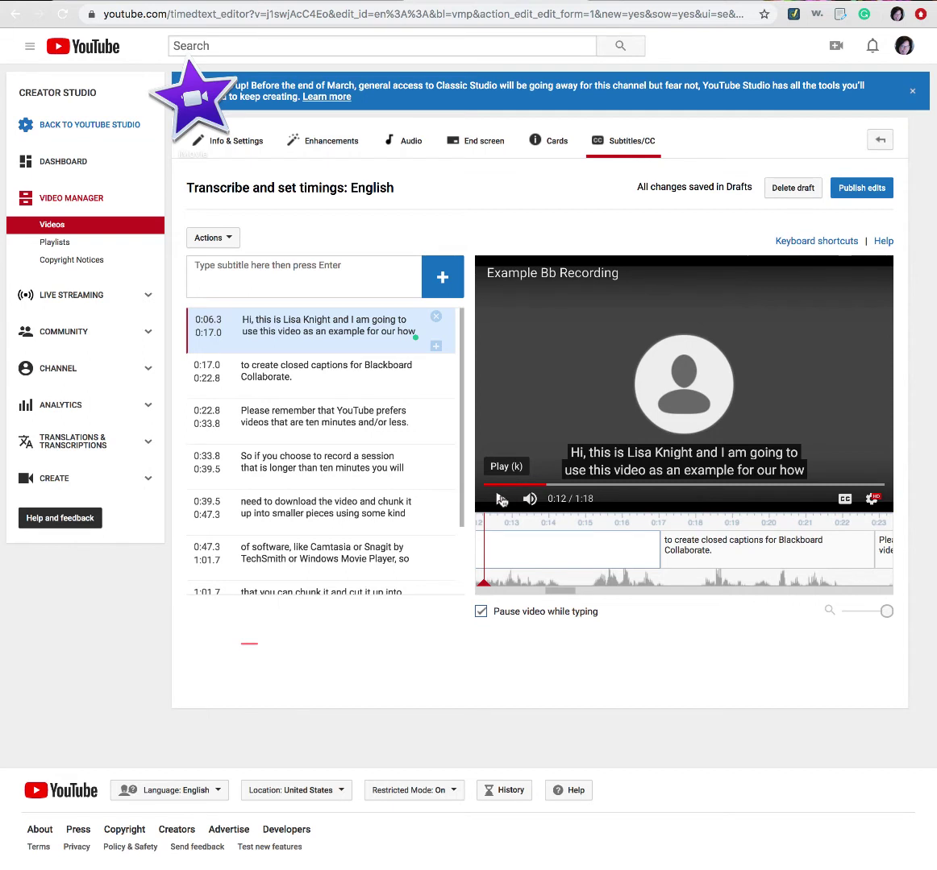
Pause where the second caption should begin and drag its start to 0:16.5
click(501, 500)
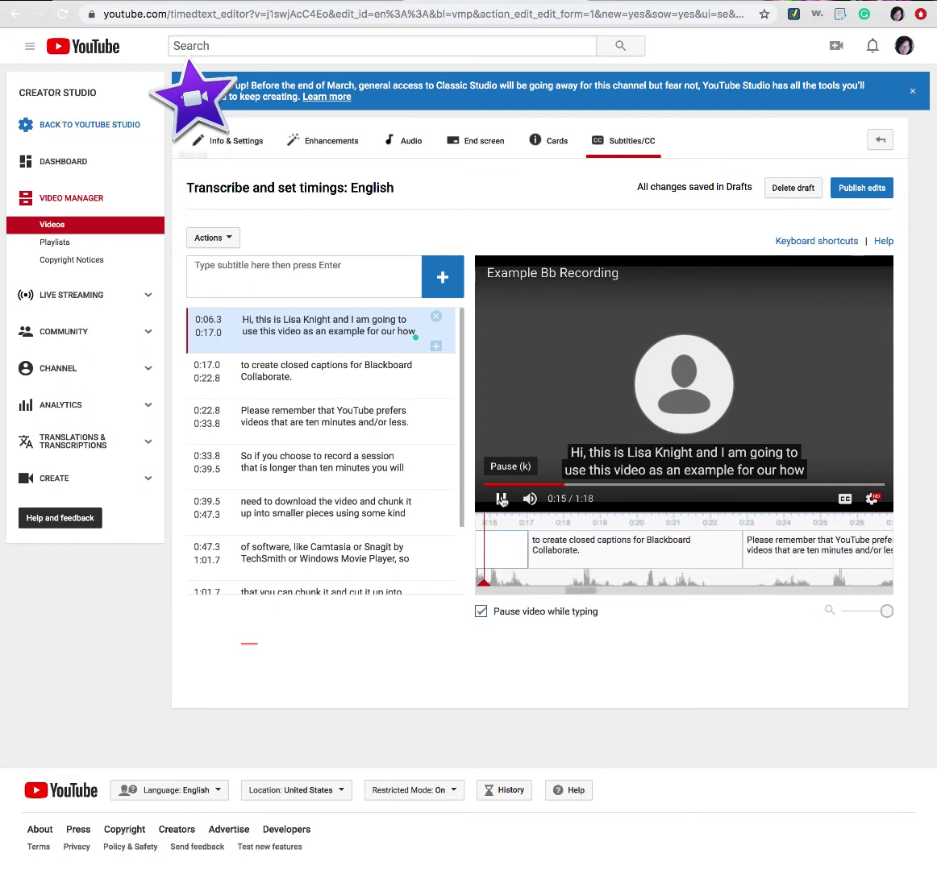
click(501, 500)
mouse_move(505, 556)
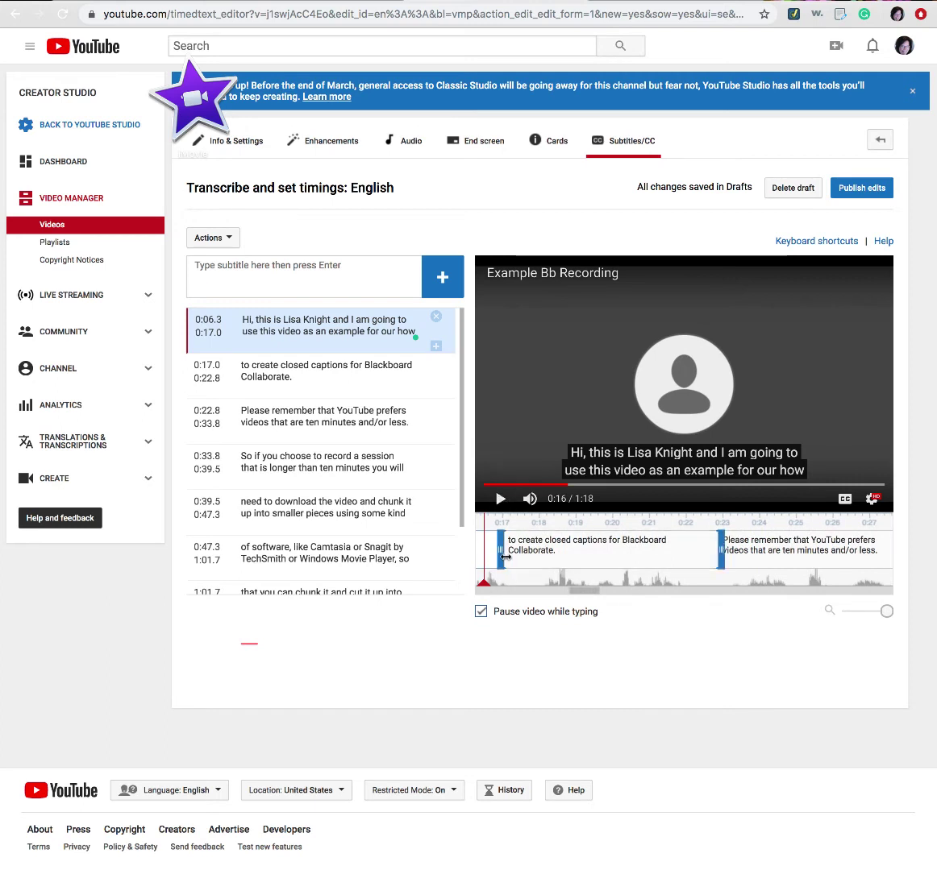
drag(501, 555, 484, 552)
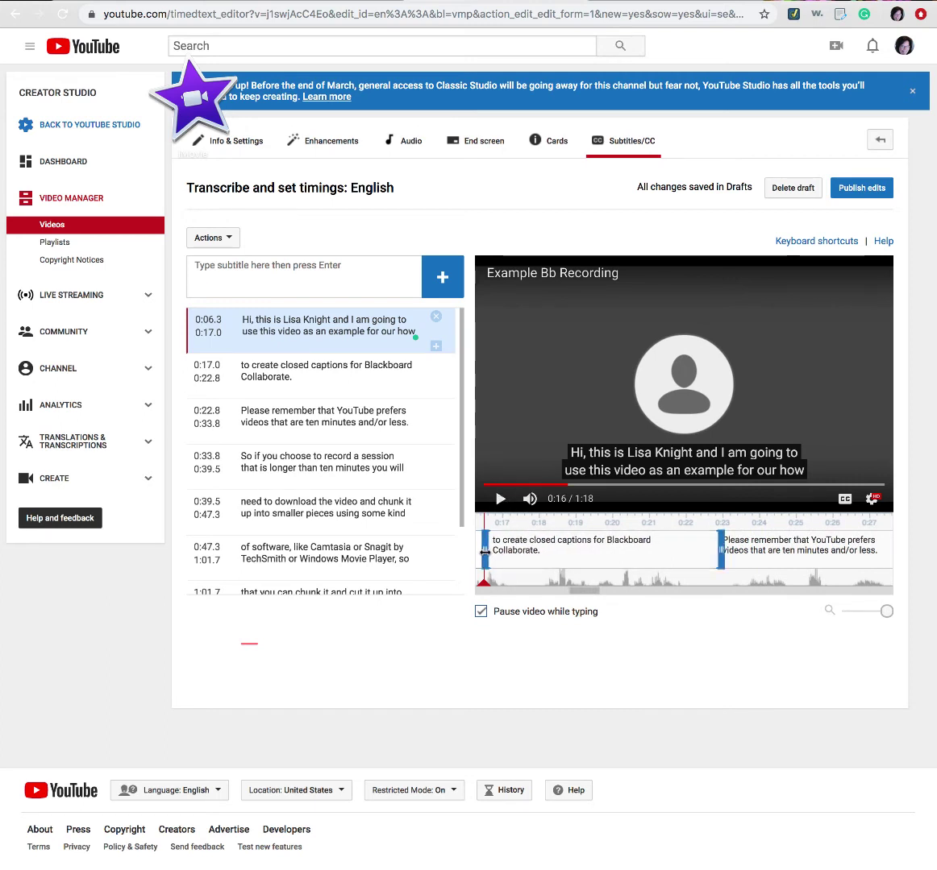
drag(484, 553, 483, 553)
Delay the 'Please remember' caption's start to 0:23.8 and replay to check
click(501, 499)
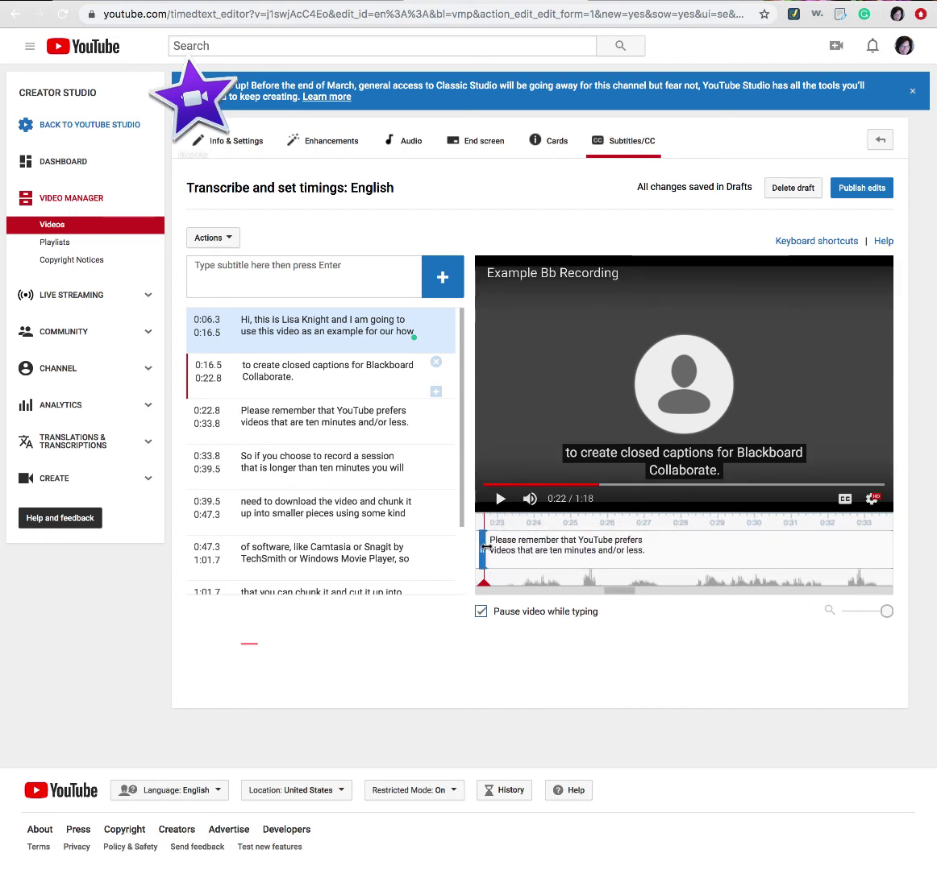
drag(521, 552, 526, 553)
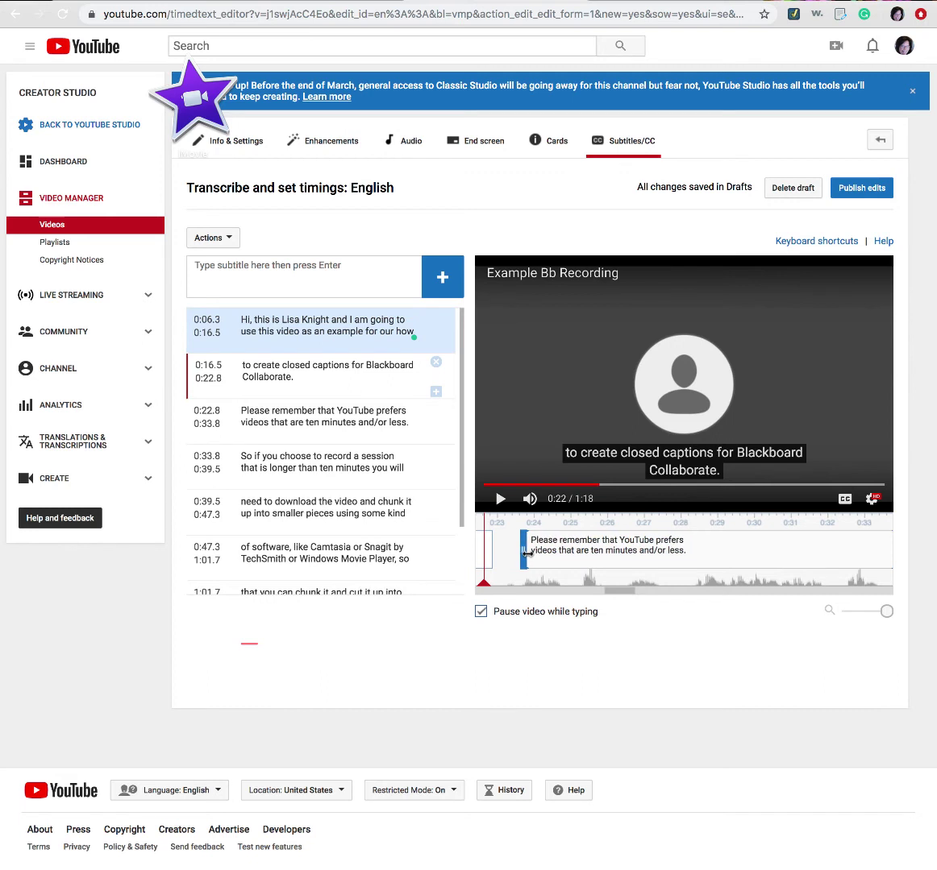
click(502, 500)
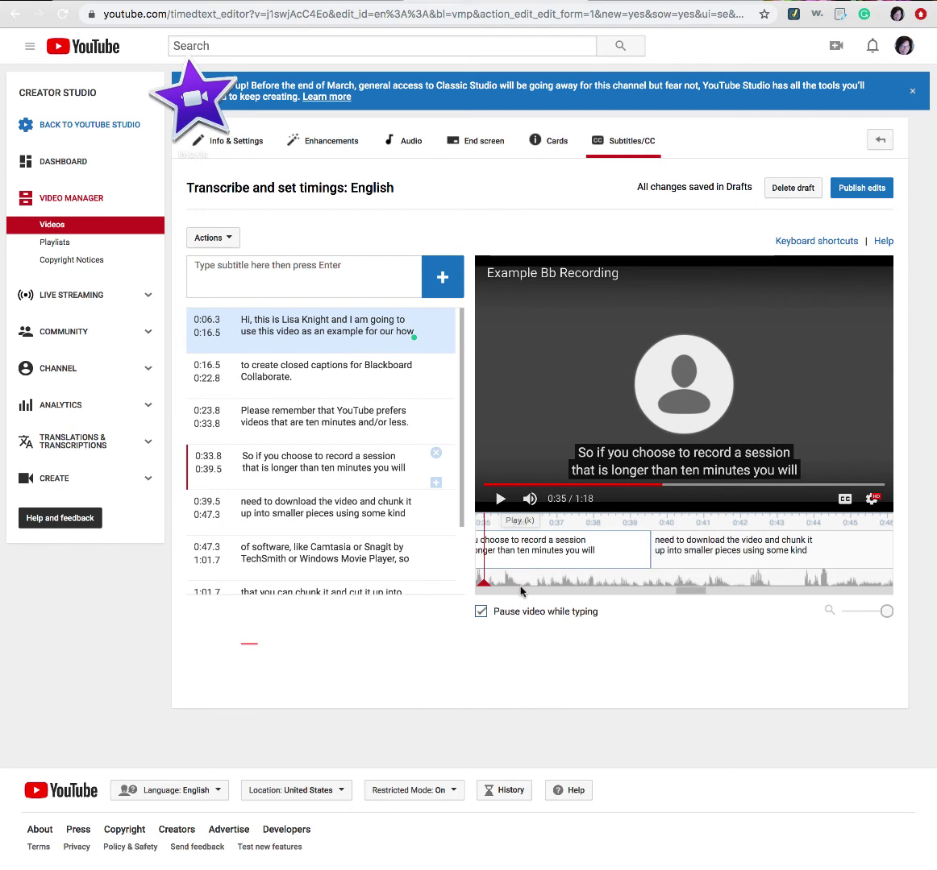
drag(684, 594, 677, 595)
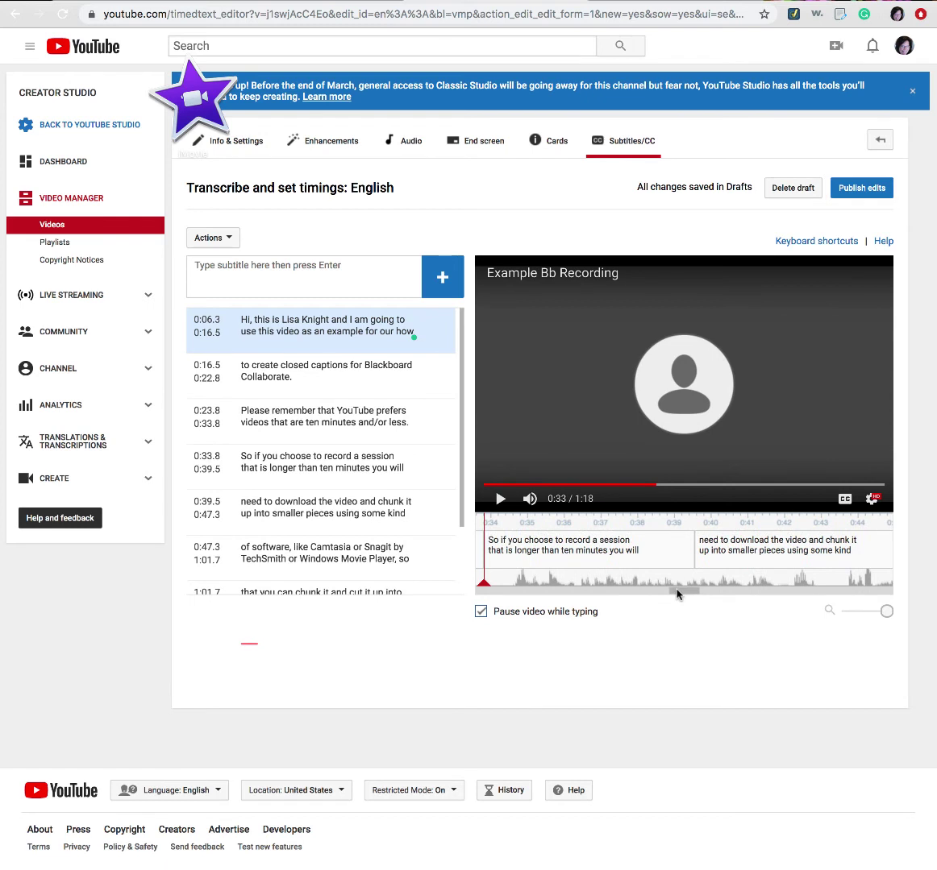
drag(677, 595, 667, 593)
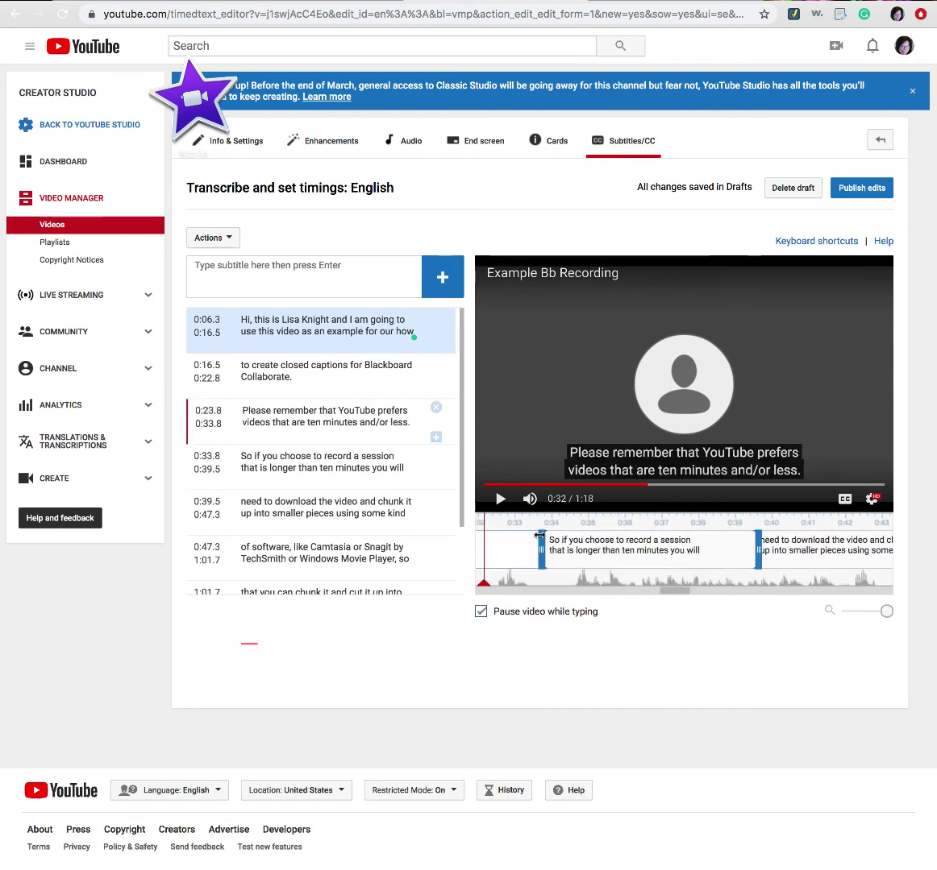
Drag the 'So if you choose' caption's start to 0:34.8 and check it at 0:34
drag(542, 551, 578, 550)
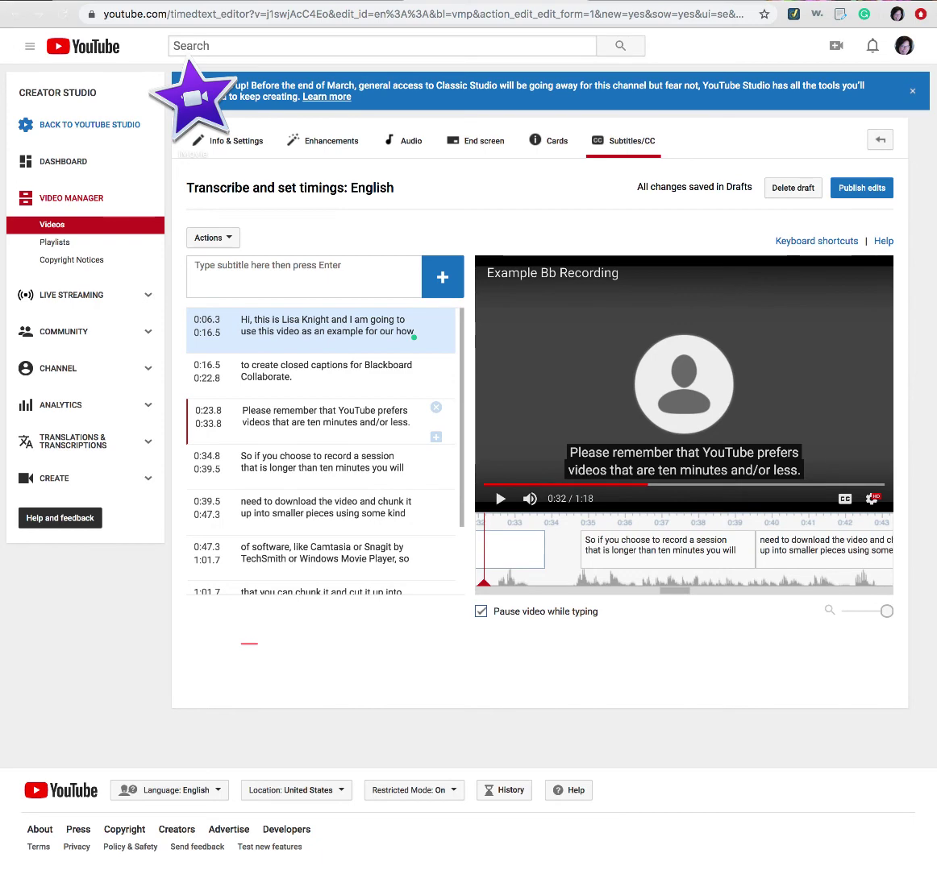
right_click(706, 869)
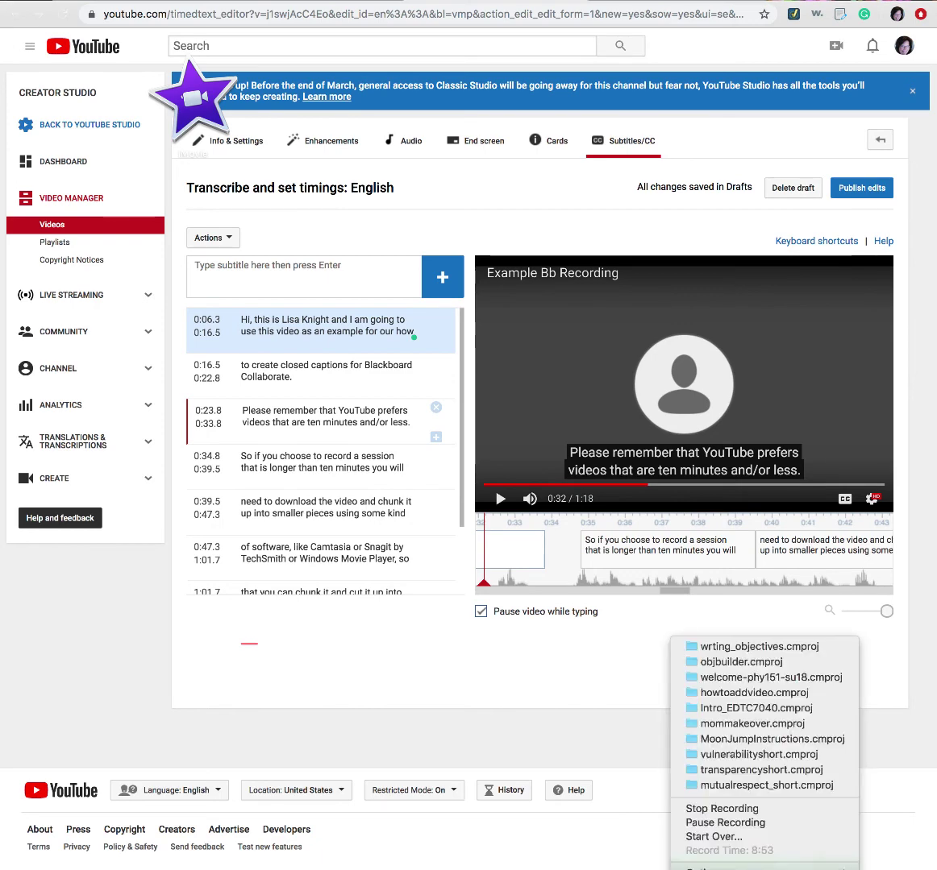
click(706, 823)
click(500, 499)
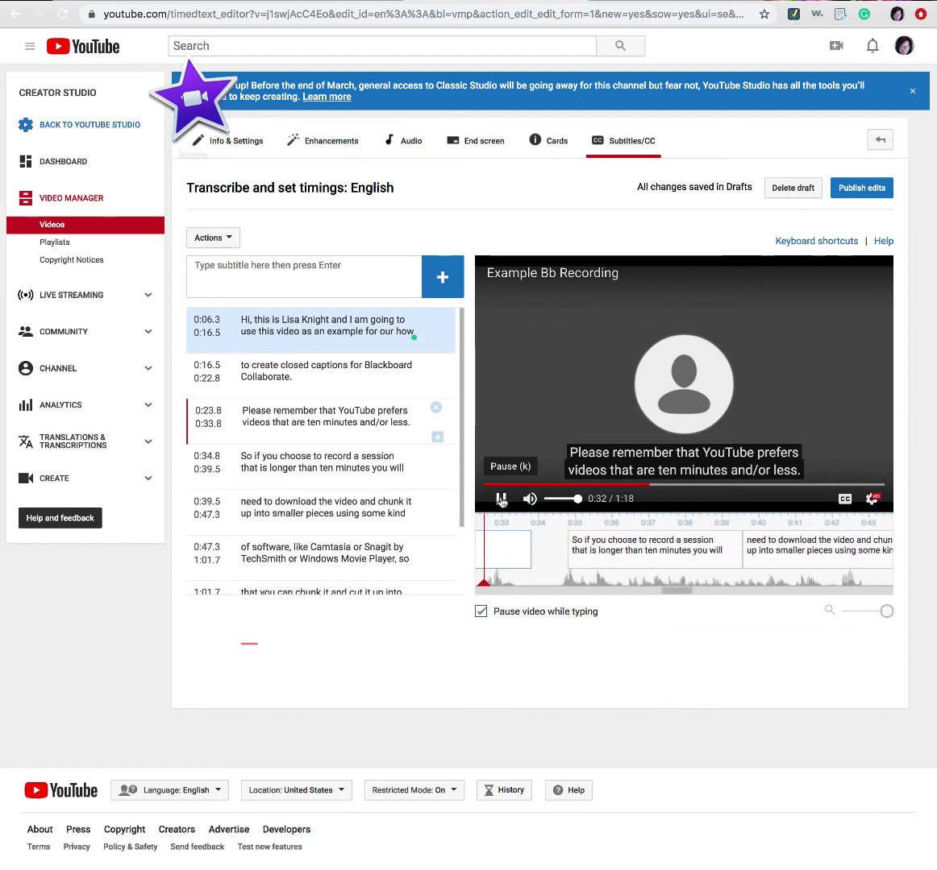
click(499, 498)
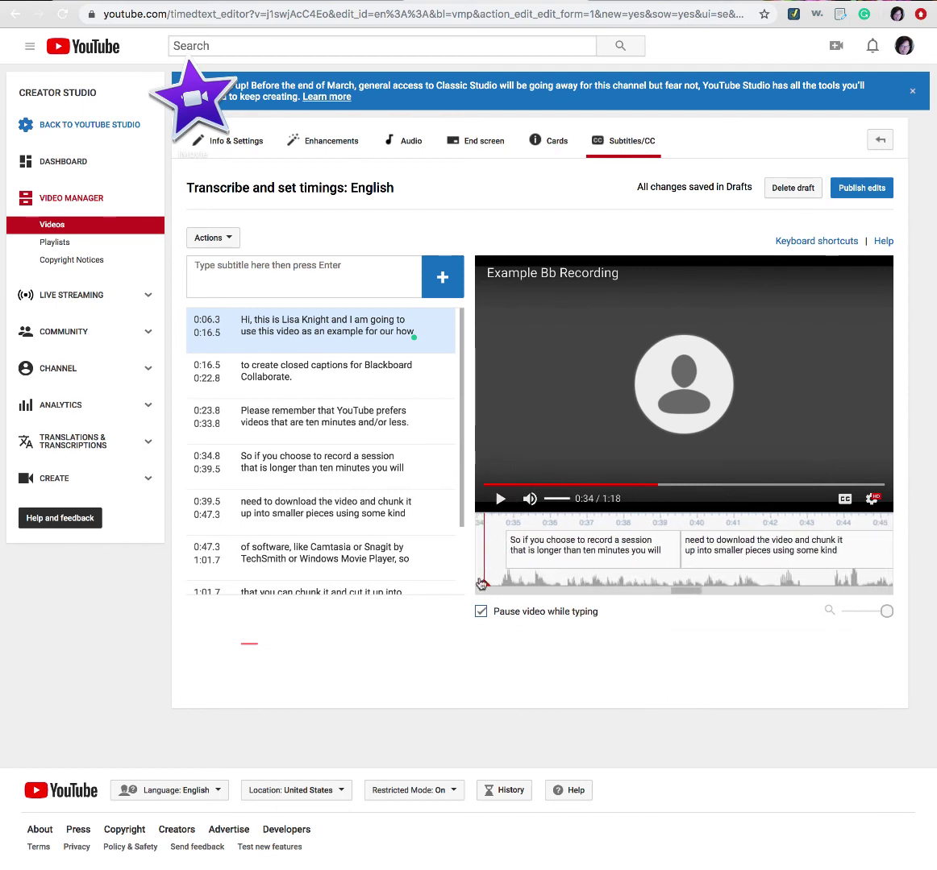
click(609, 532)
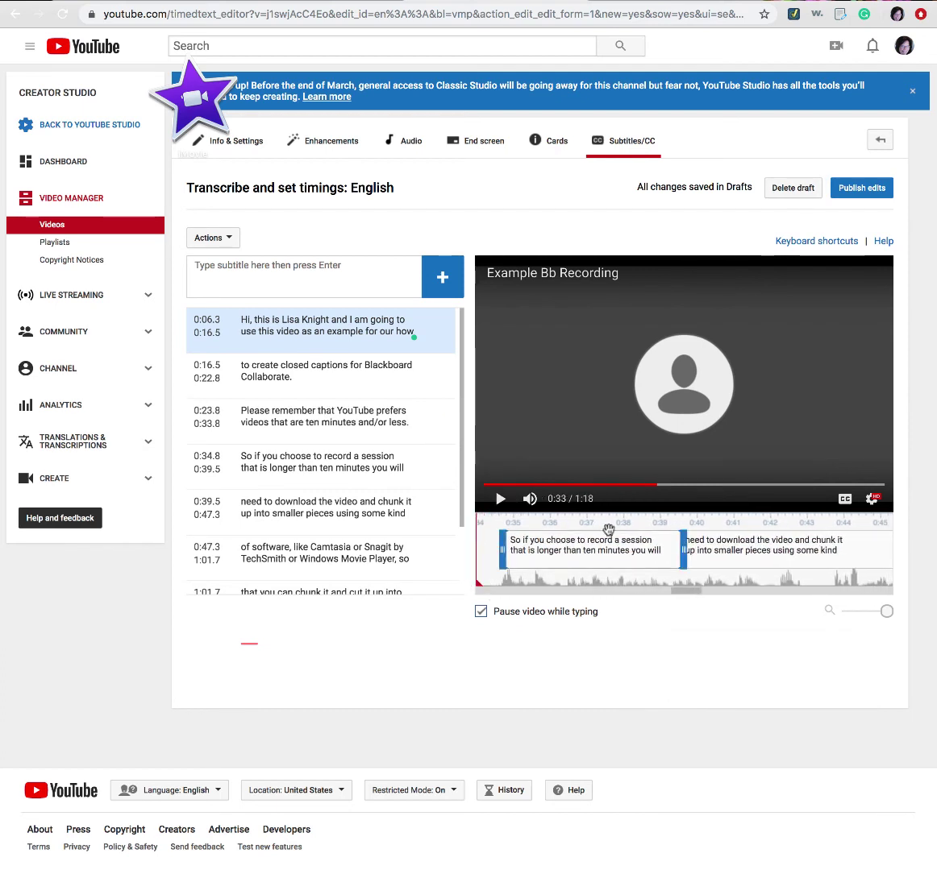
click(650, 589)
drag(690, 595, 601, 597)
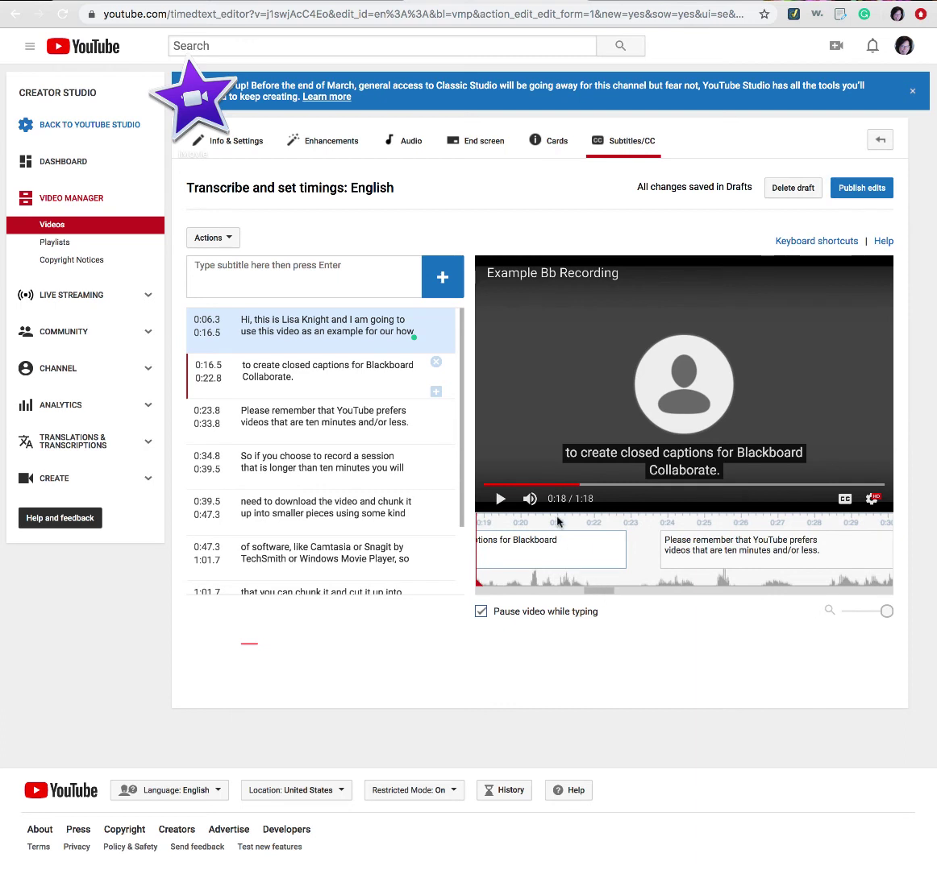
Replay from the second caption through the third to review the new timings
click(500, 499)
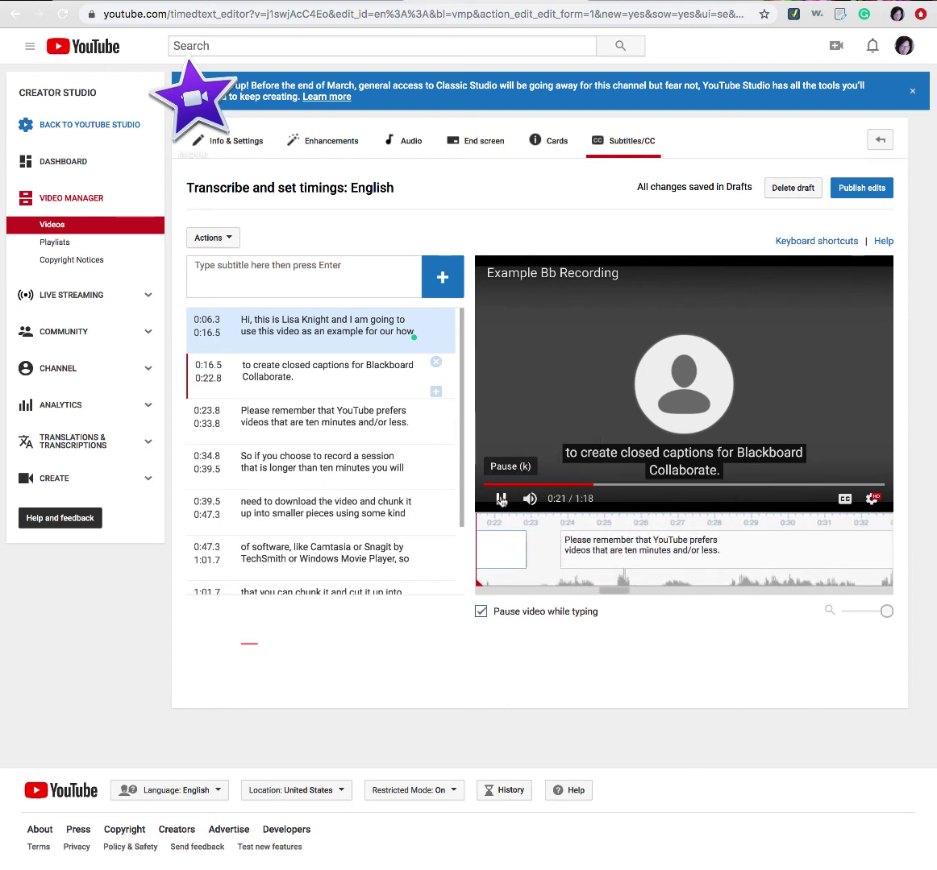
click(500, 499)
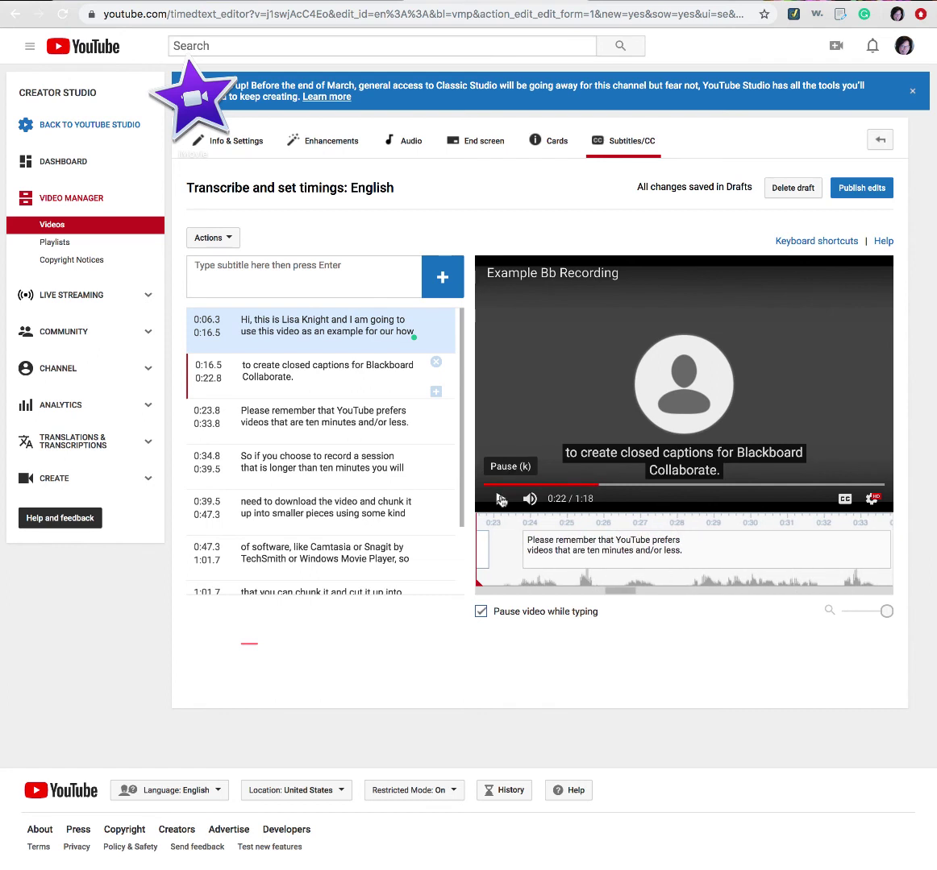
click(501, 499)
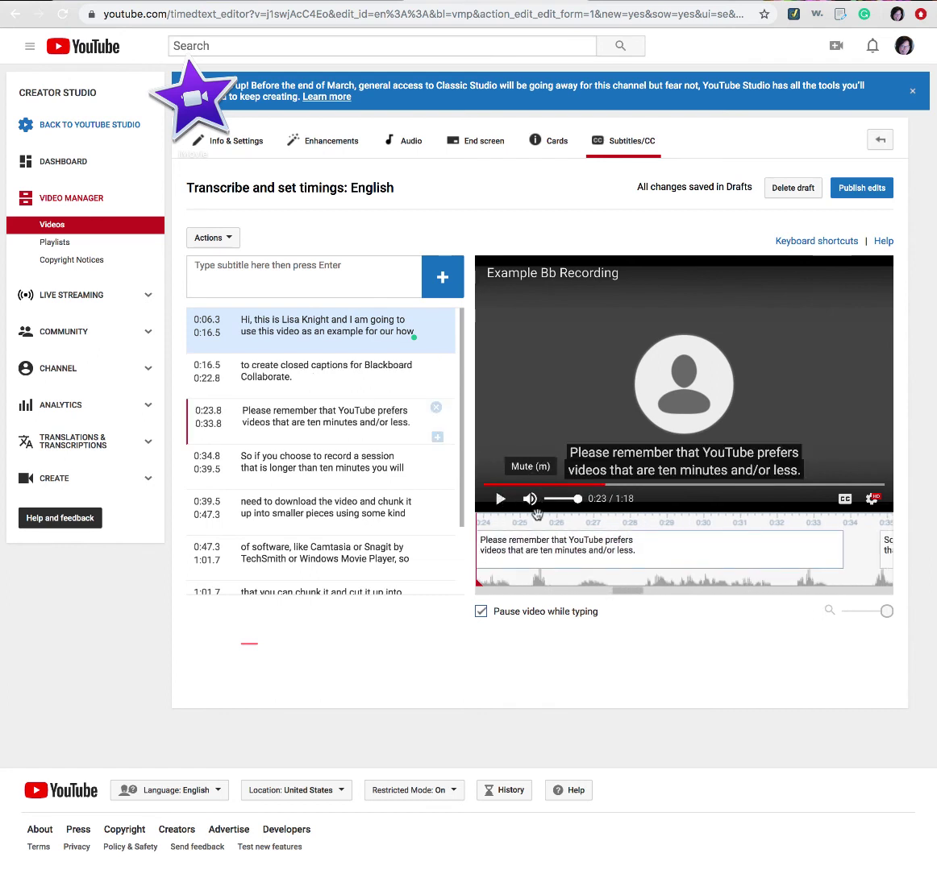
click(500, 499)
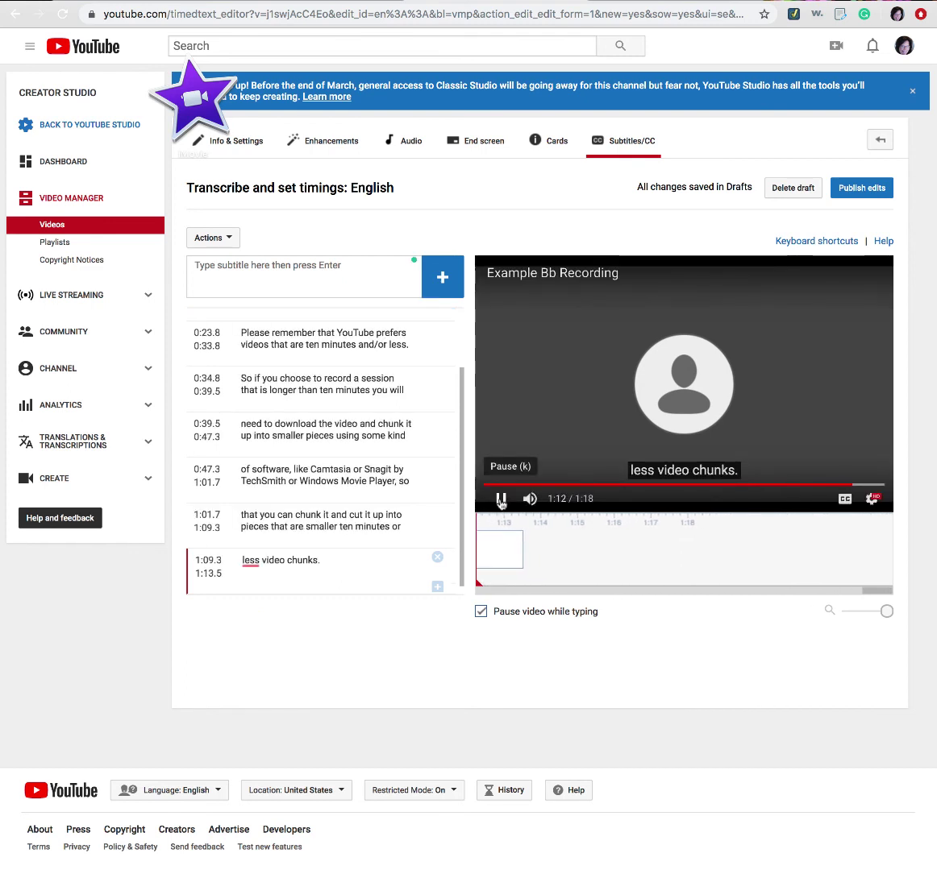
click(500, 502)
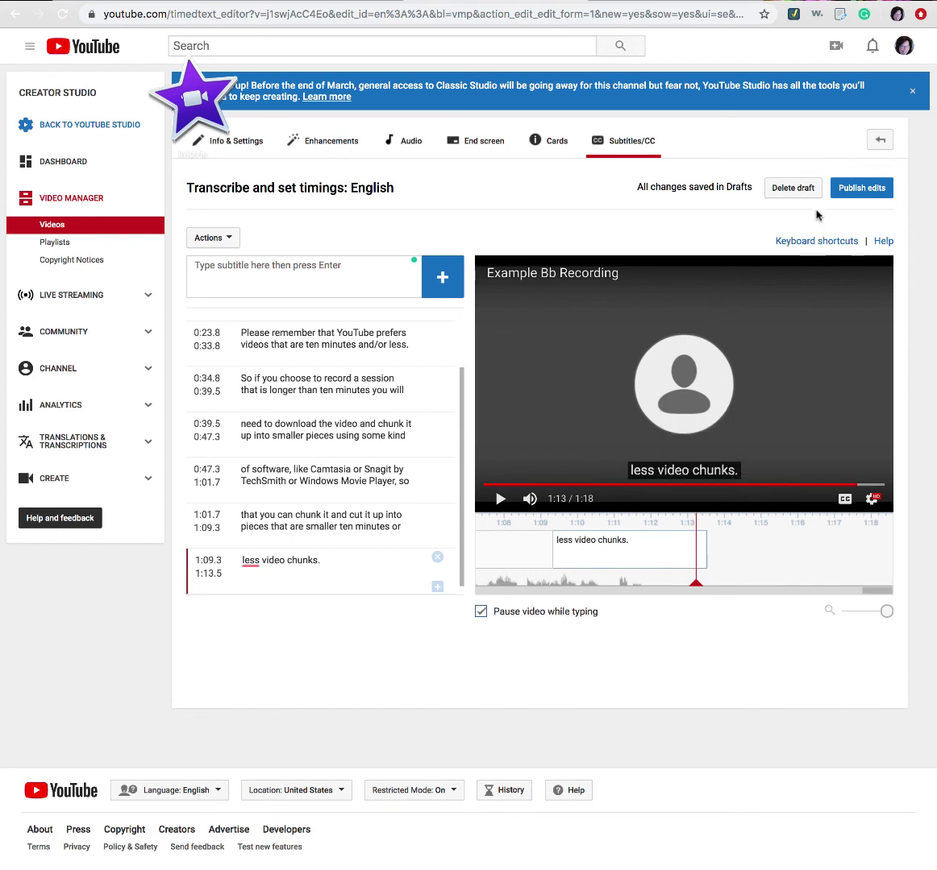
Publish the edited English captions with 'Publish edits'
click(854, 190)
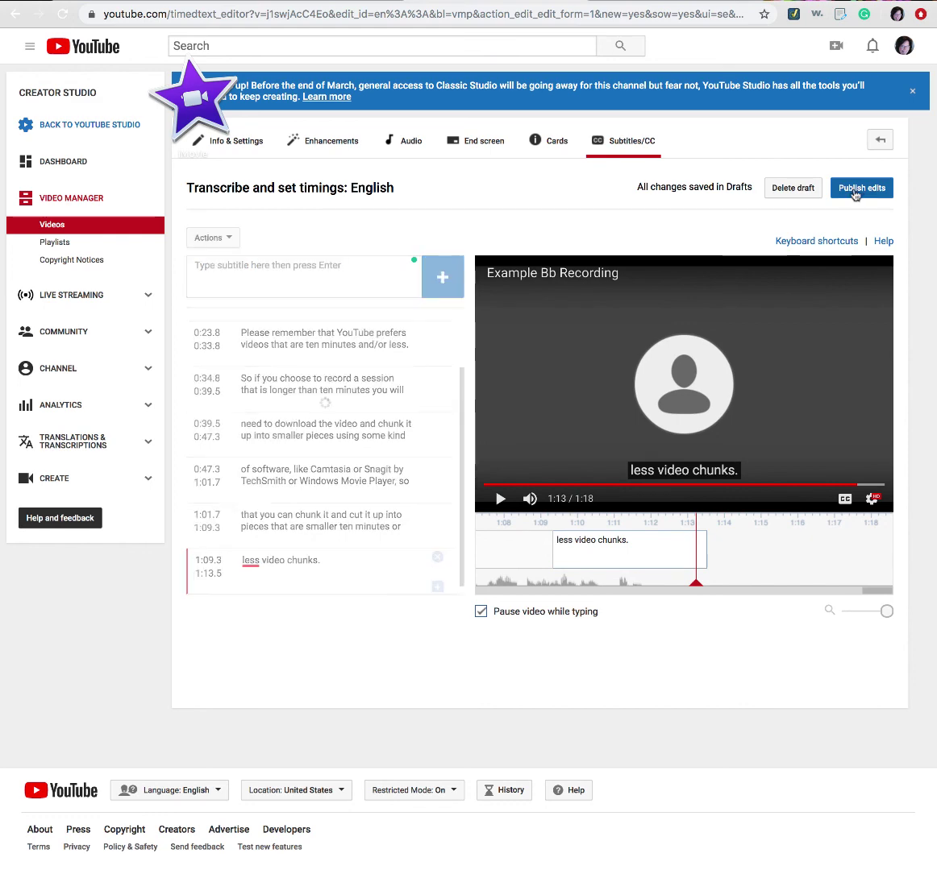